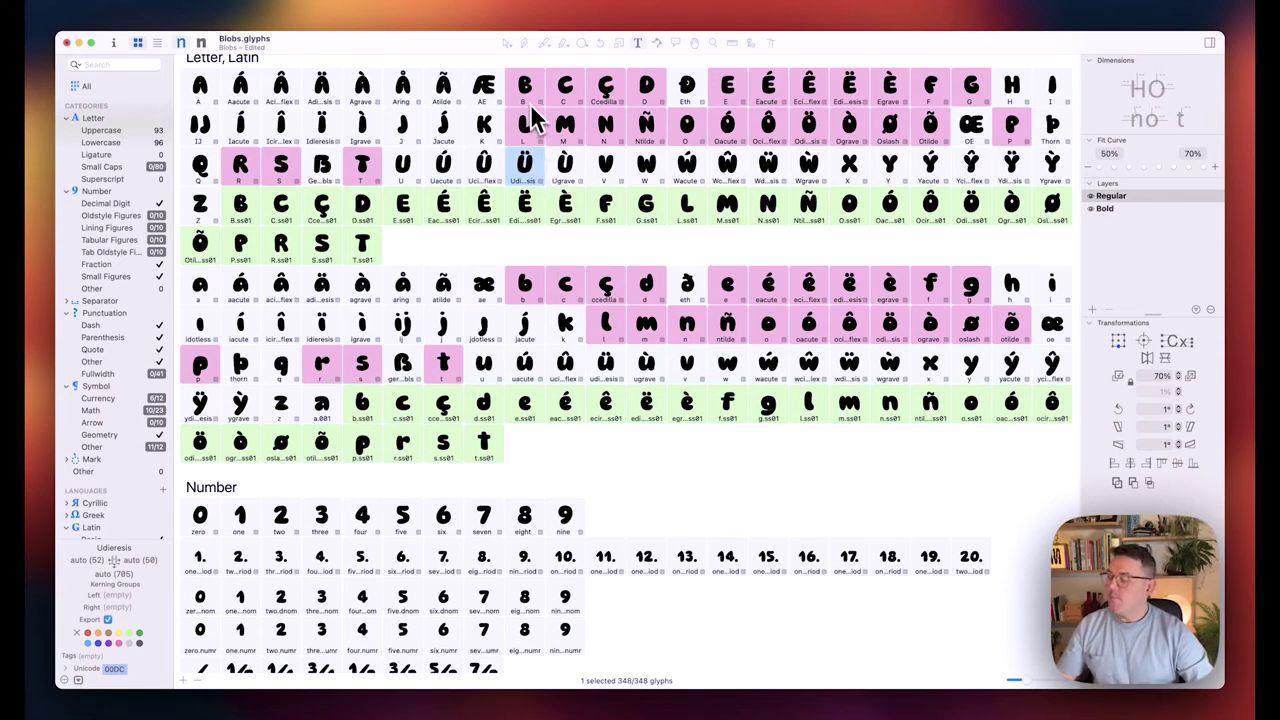
Step: Create an empty OpenType class named Default in Font Info > Features
drag(362, 403, 572, 463)
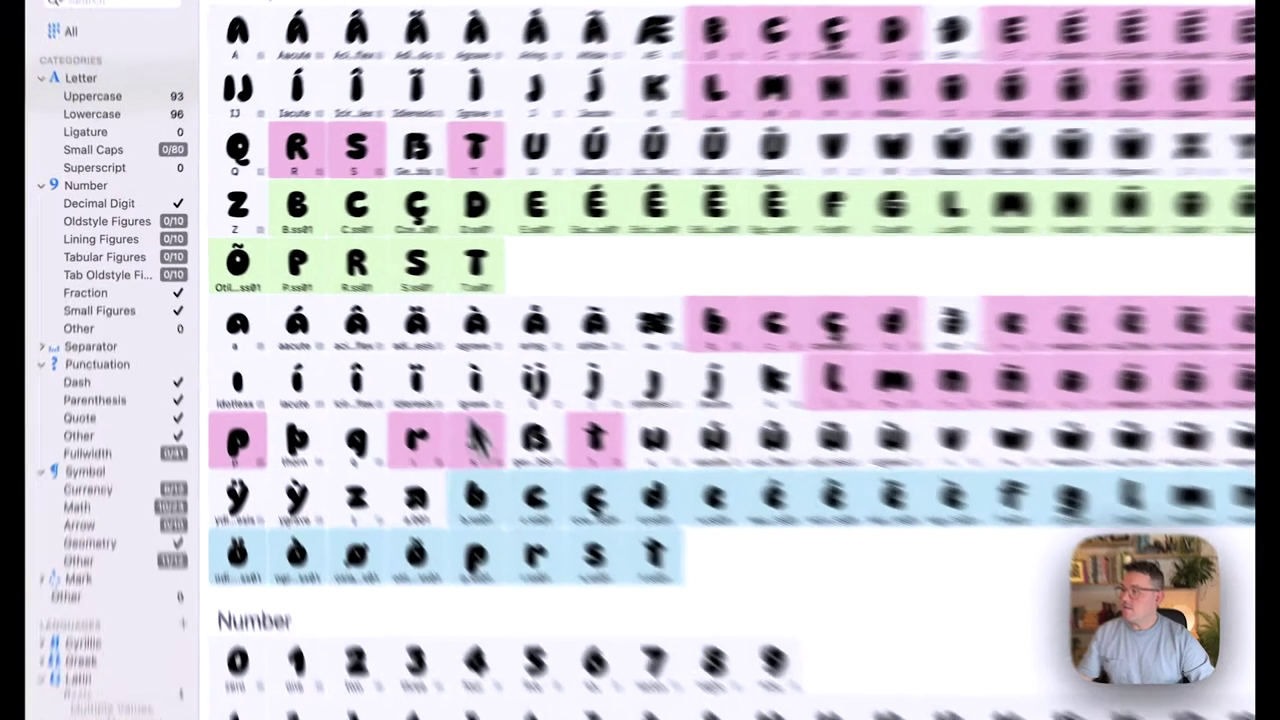
click(322, 240)
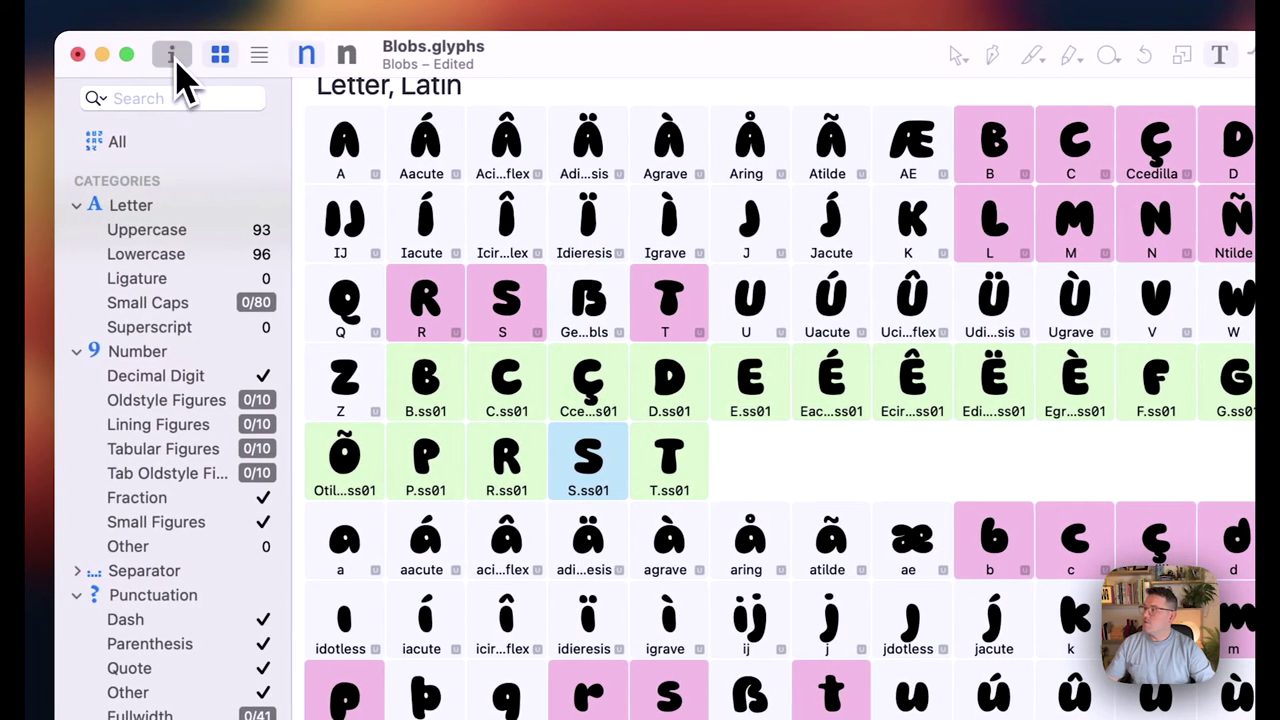
click(20, 54)
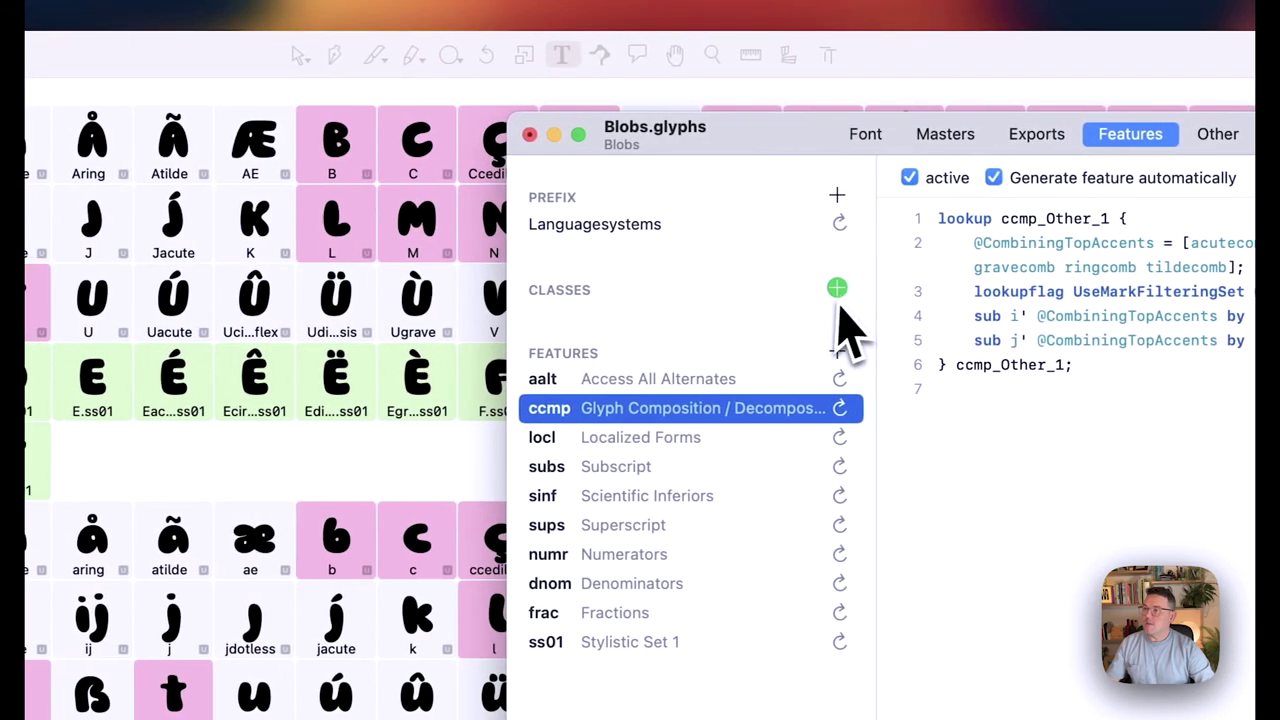
click(841, 294)
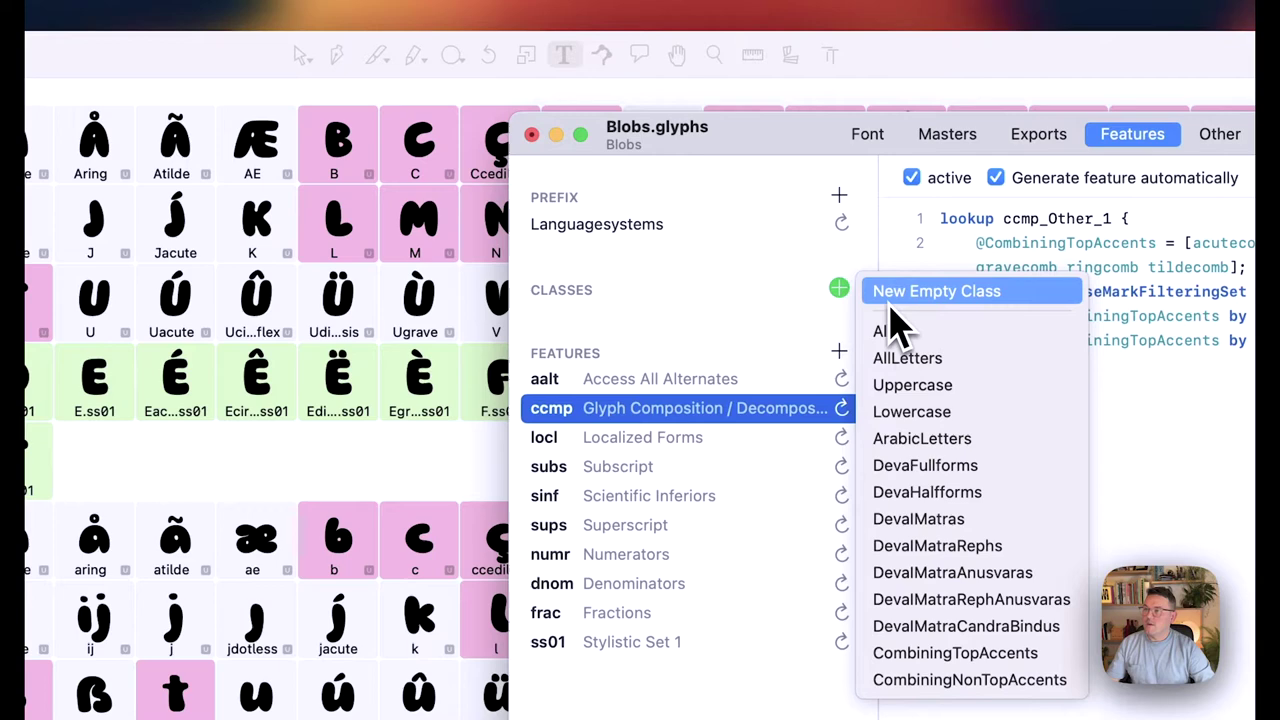
click(889, 298)
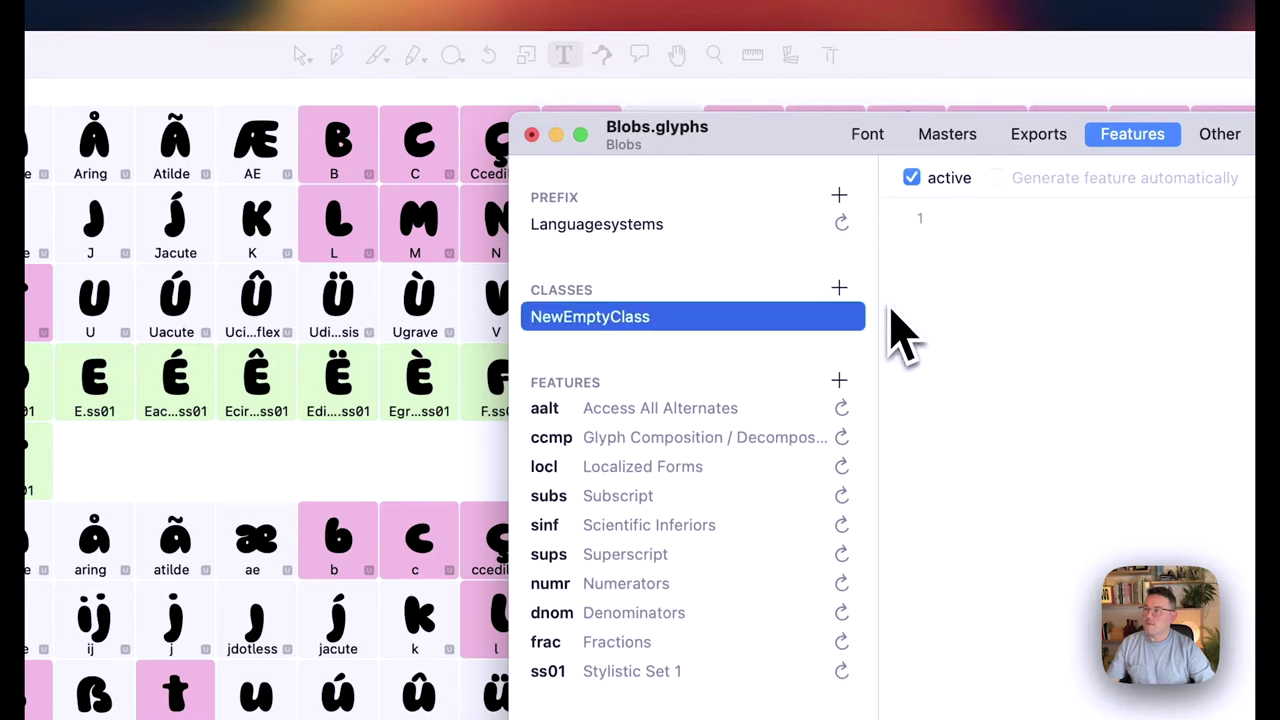
double_click(622, 320)
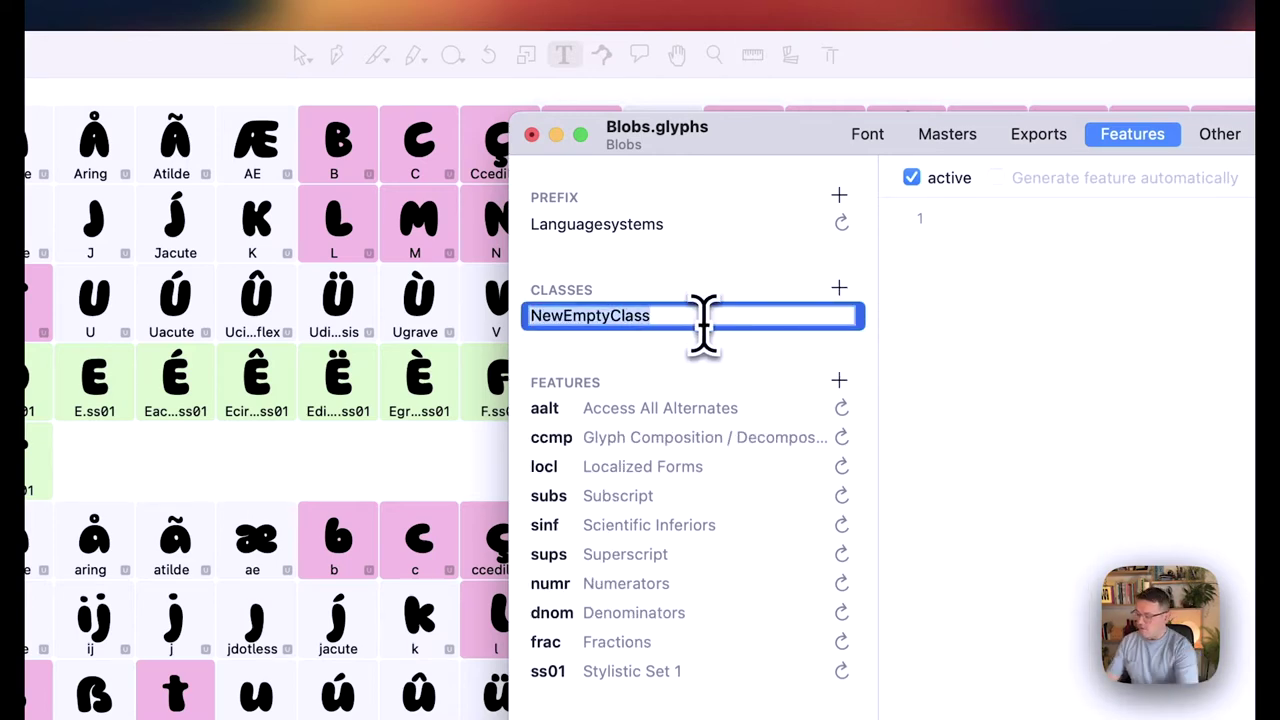
text(Default)
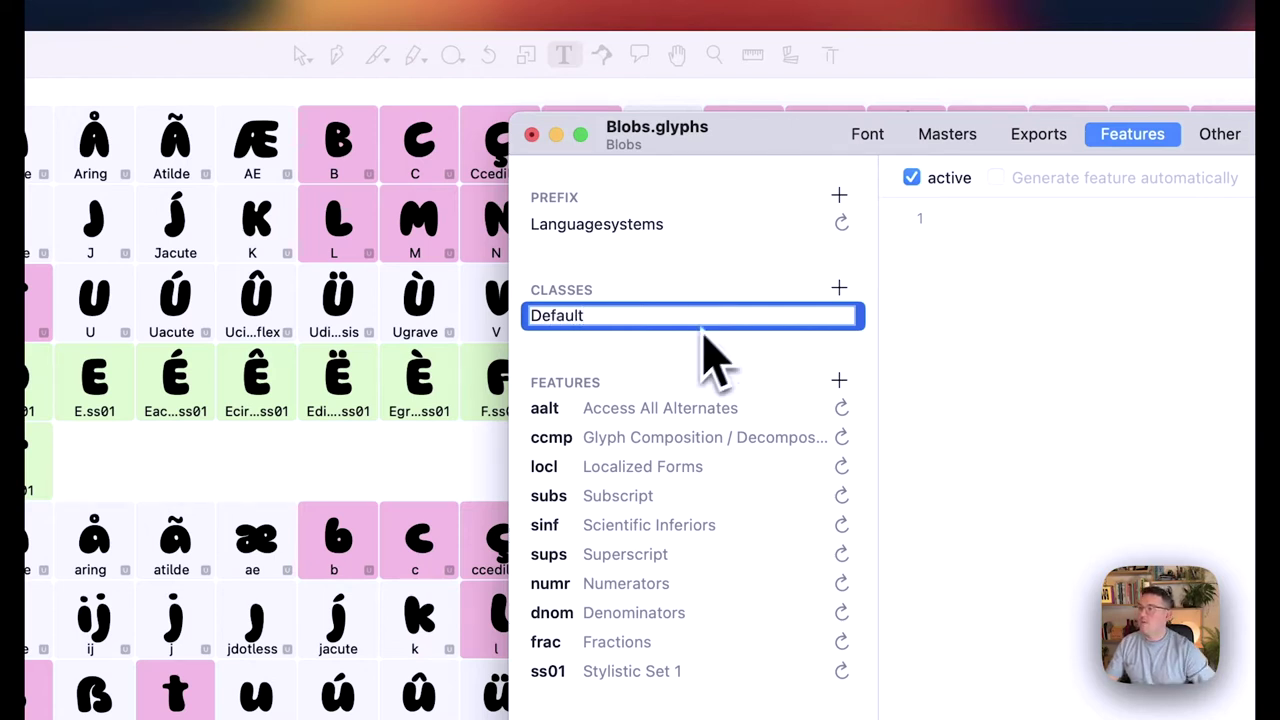
key(Return)
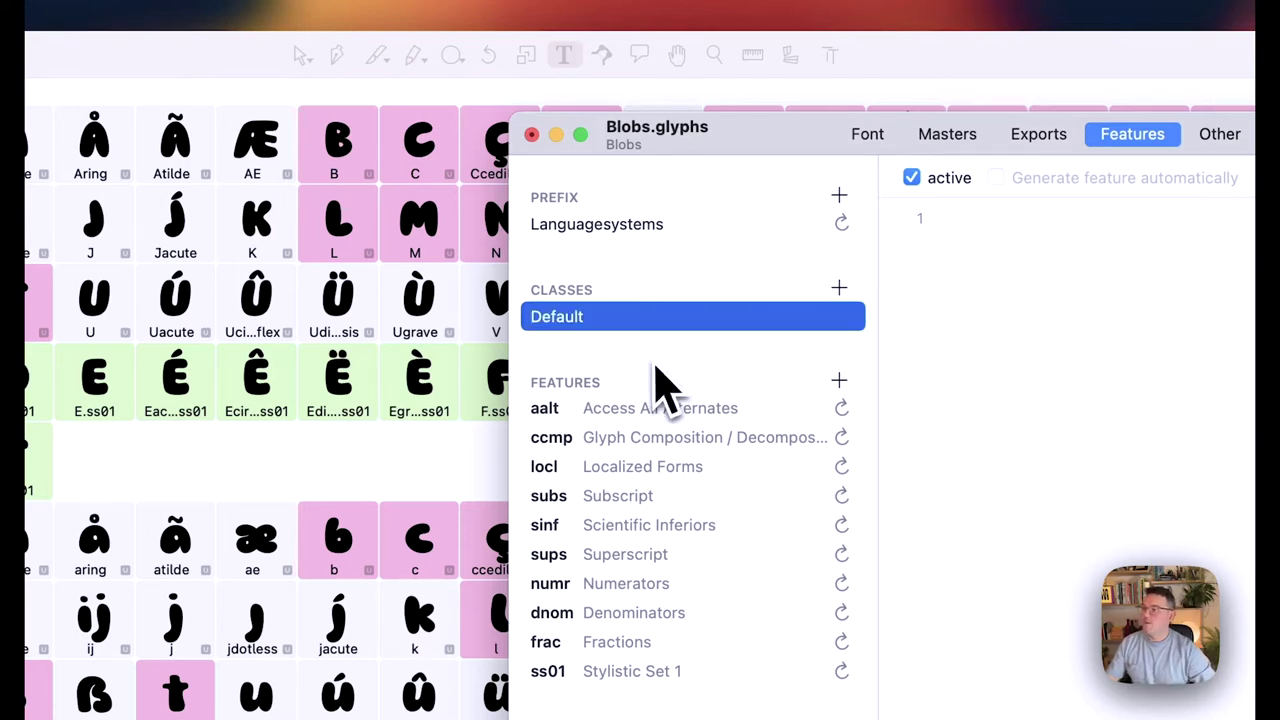
Step: Select B–P plus R, r and p, excluding Eth, Œ and H, and copy their names space-separated
click(419, 320)
click(531, 98)
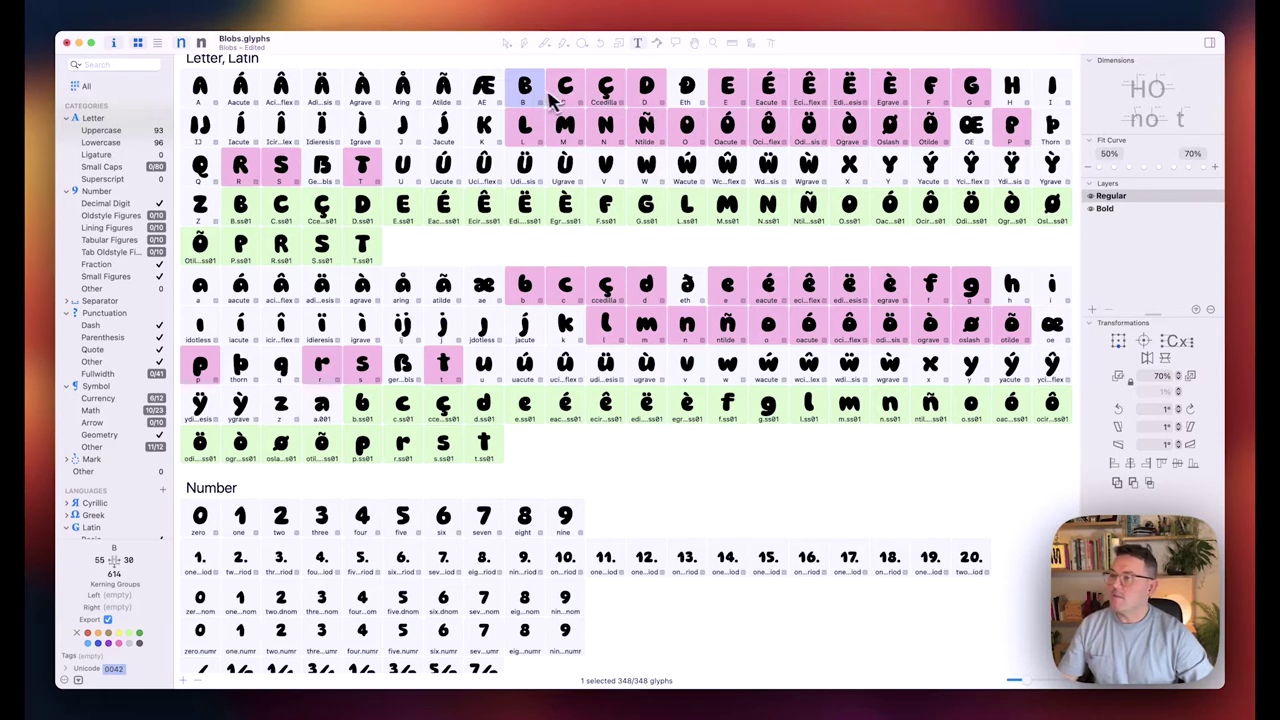
drag(531, 110, 1000, 130)
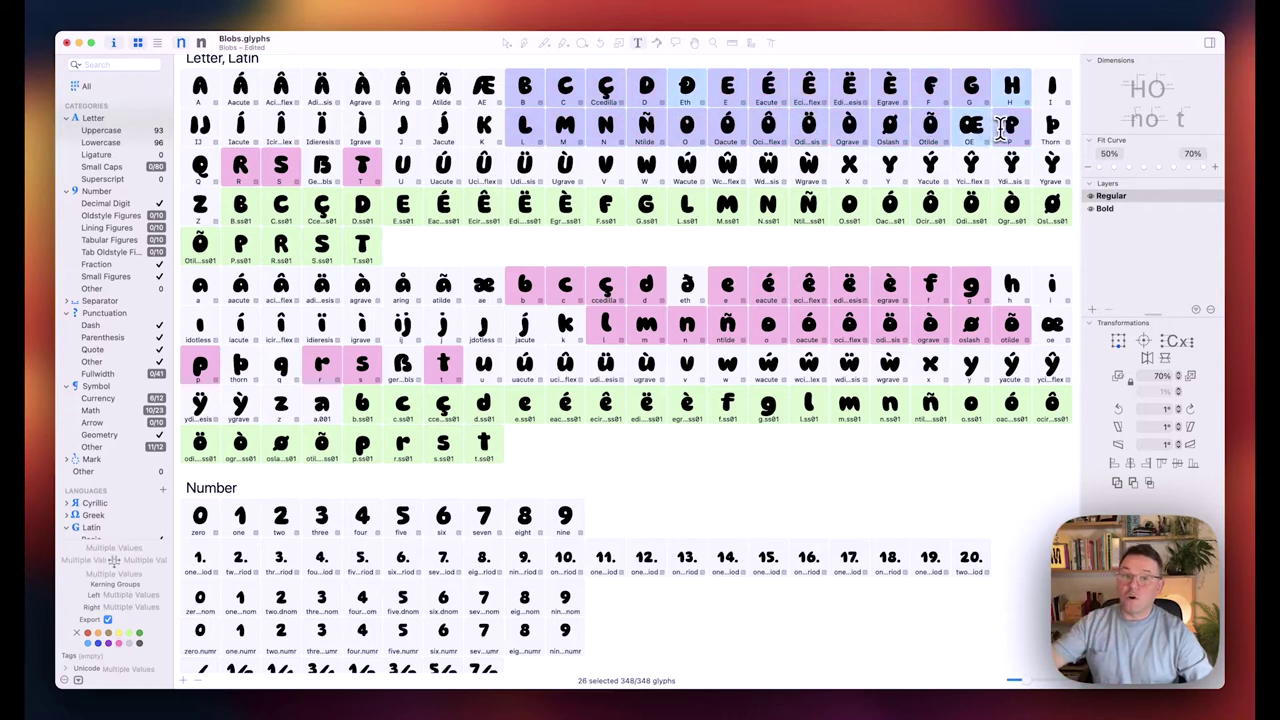
super+click(686, 92)
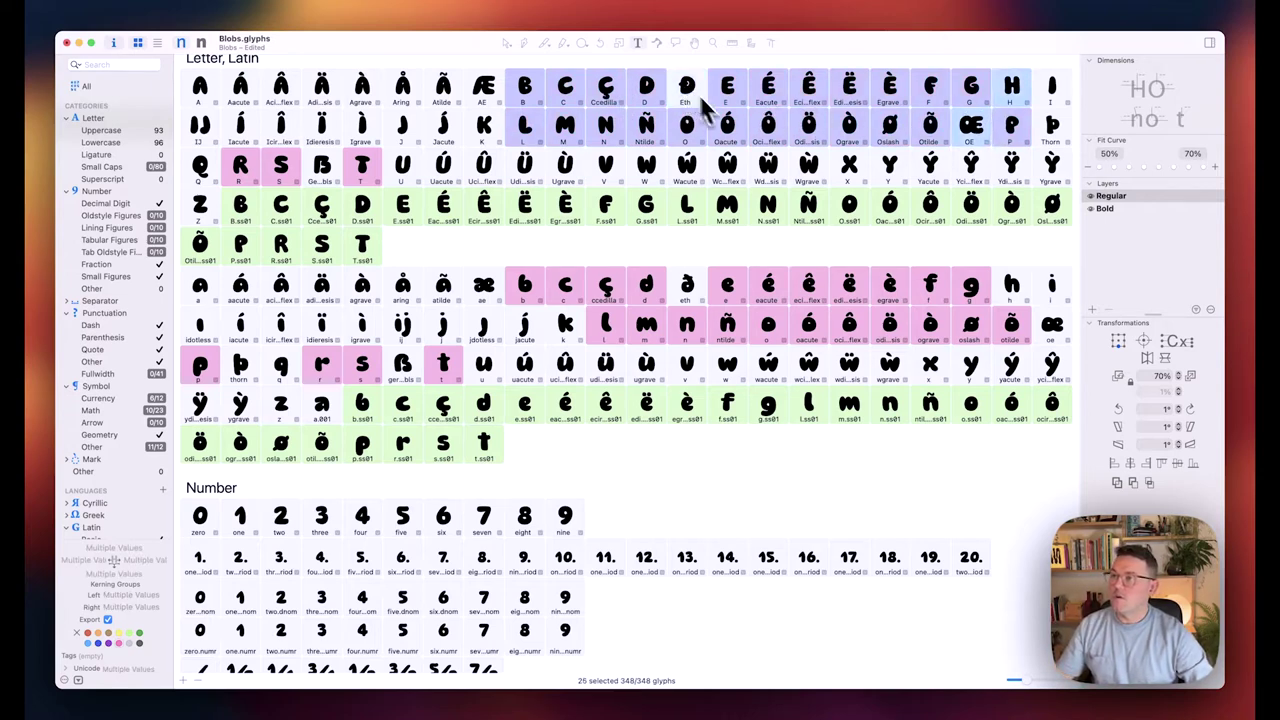
super+click(970, 125)
super+click(1011, 95)
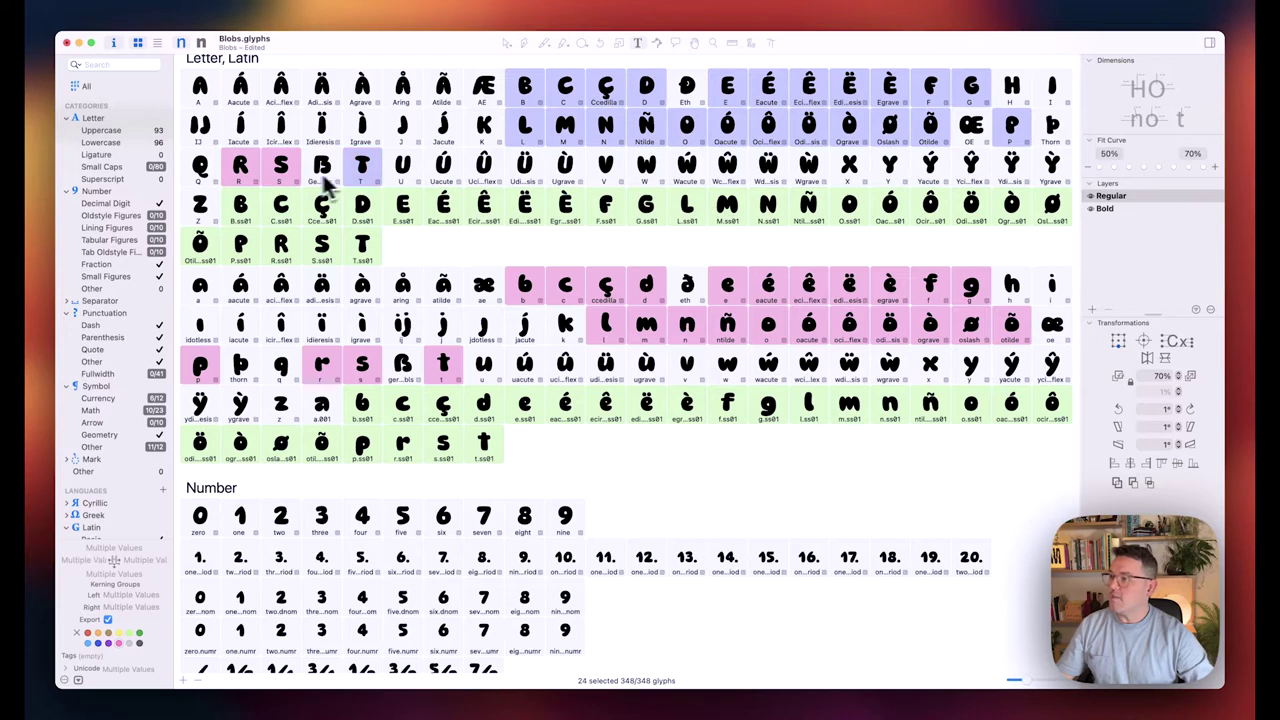
super+click(258, 177)
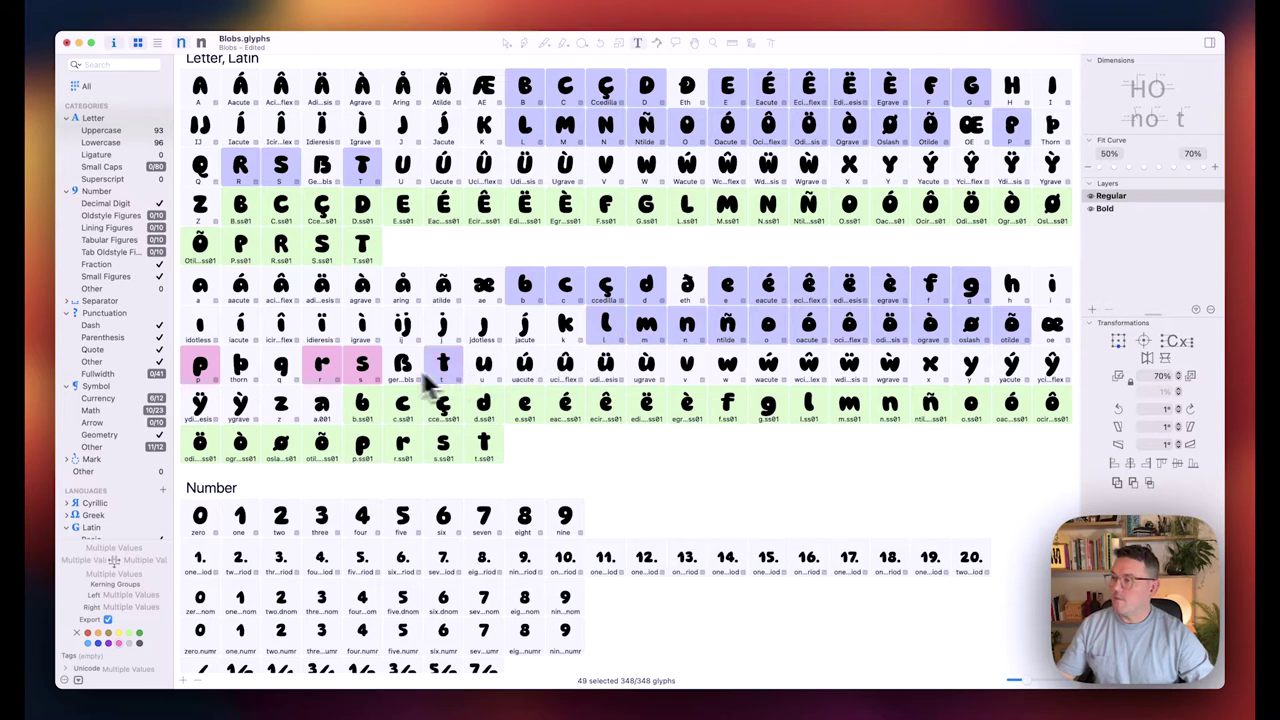
super+click(325, 372)
super+click(217, 371)
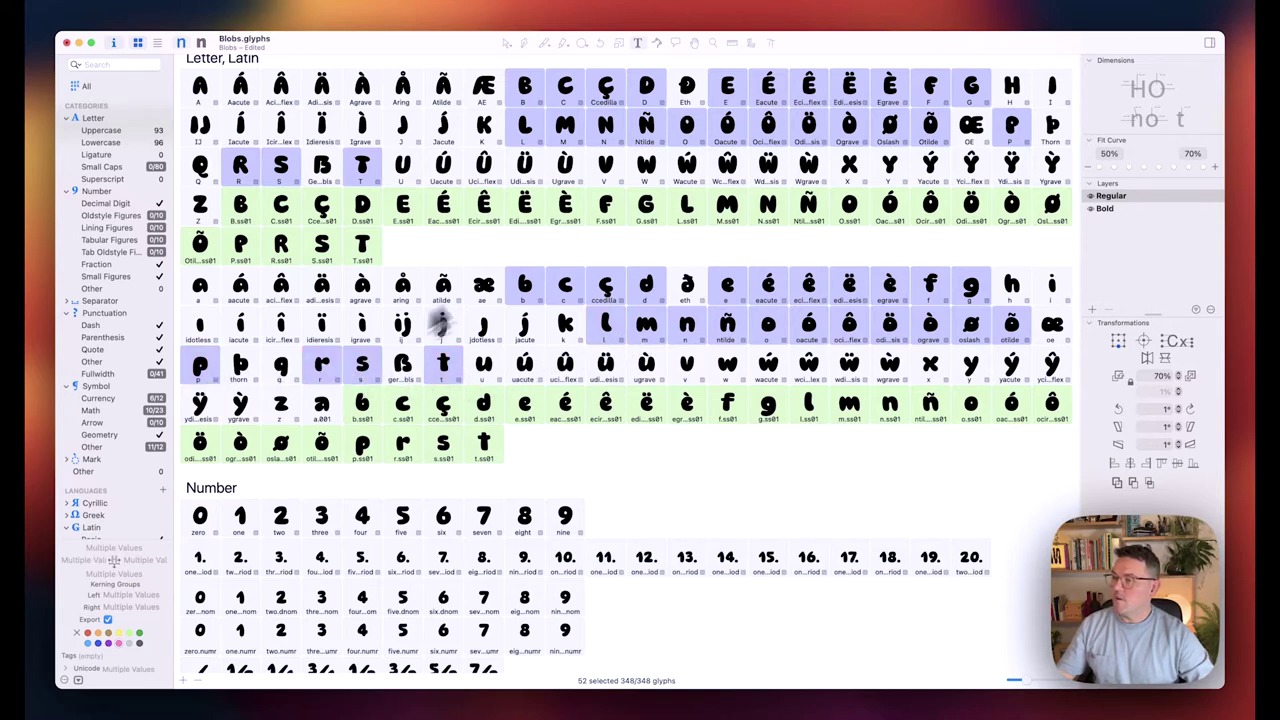
right_click(565, 96)
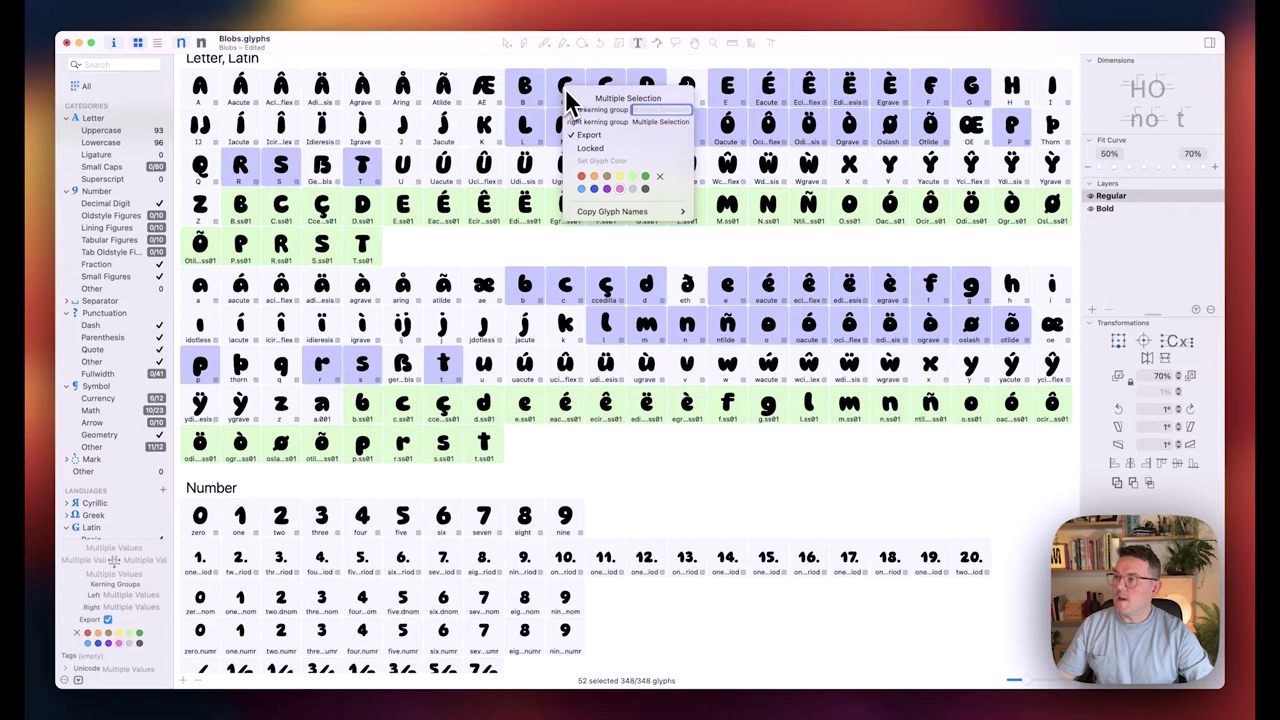
mouse_move(605, 212)
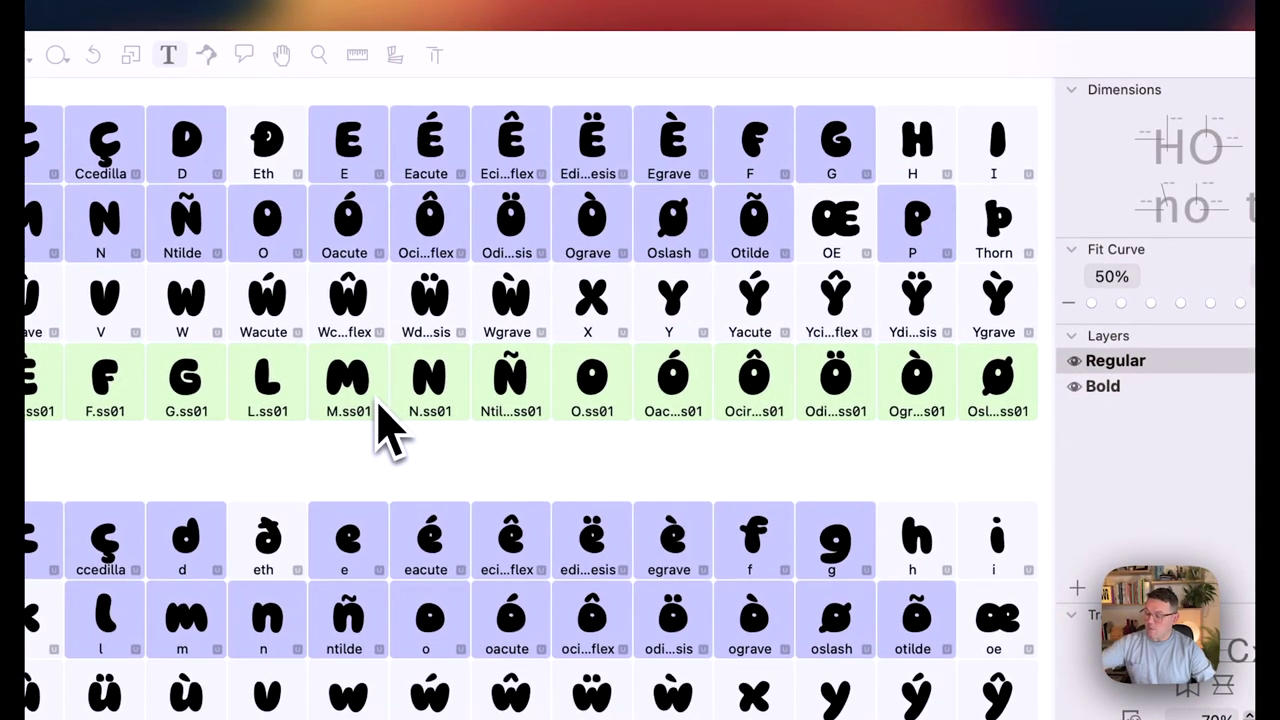
Step: Paste the copied glyph names into the Default class code
key(super+i)
right_click(636, 278)
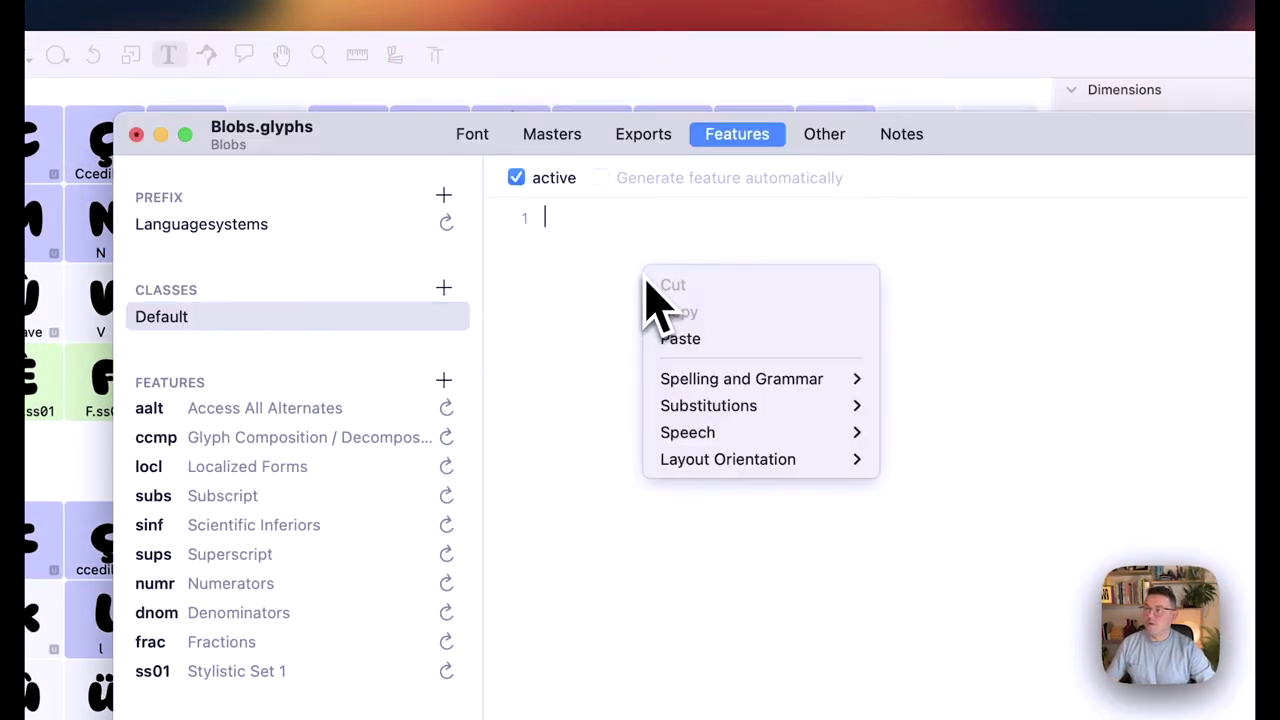
click(698, 340)
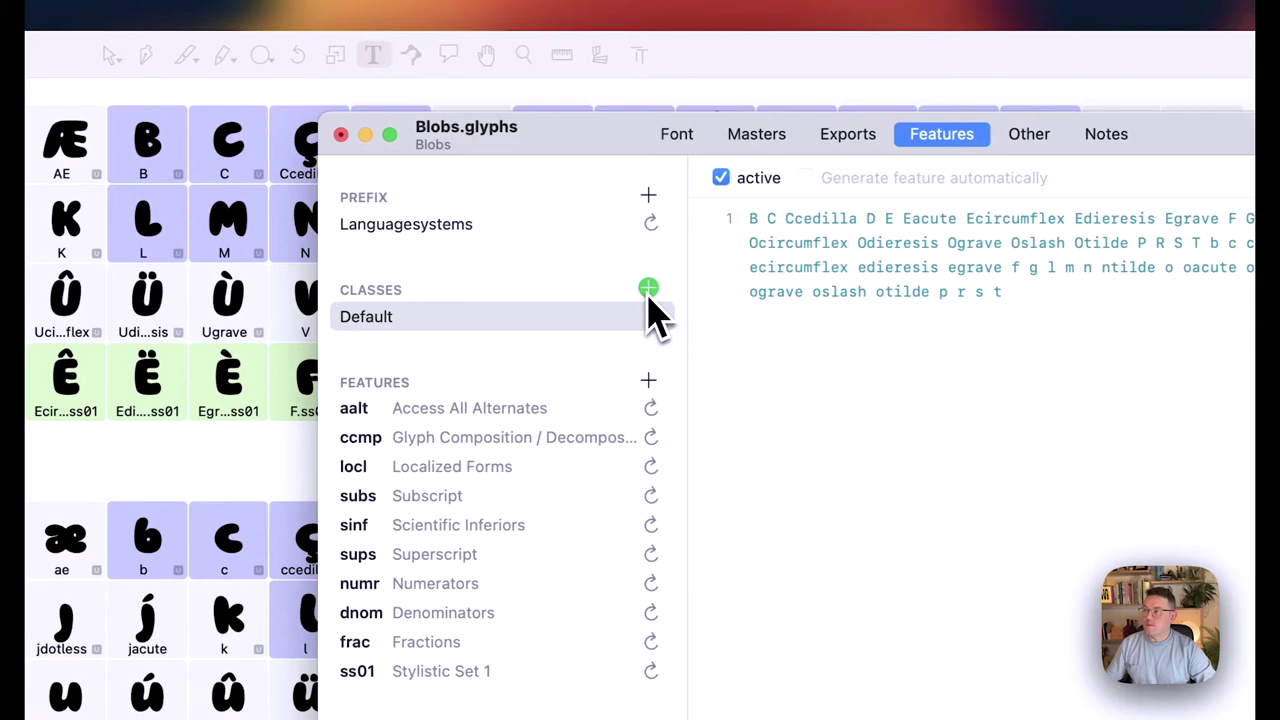
Step: Add a second empty class named ALT1
click(381, 289)
click(722, 293)
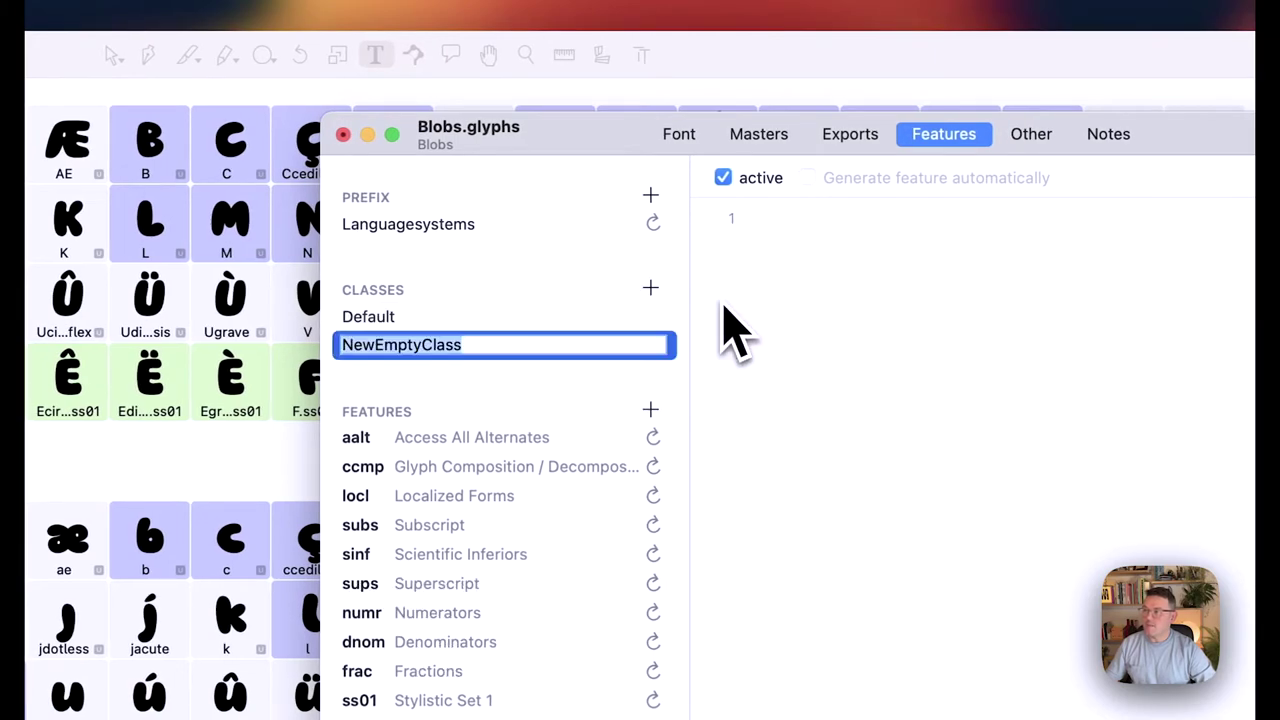
text(ALT)
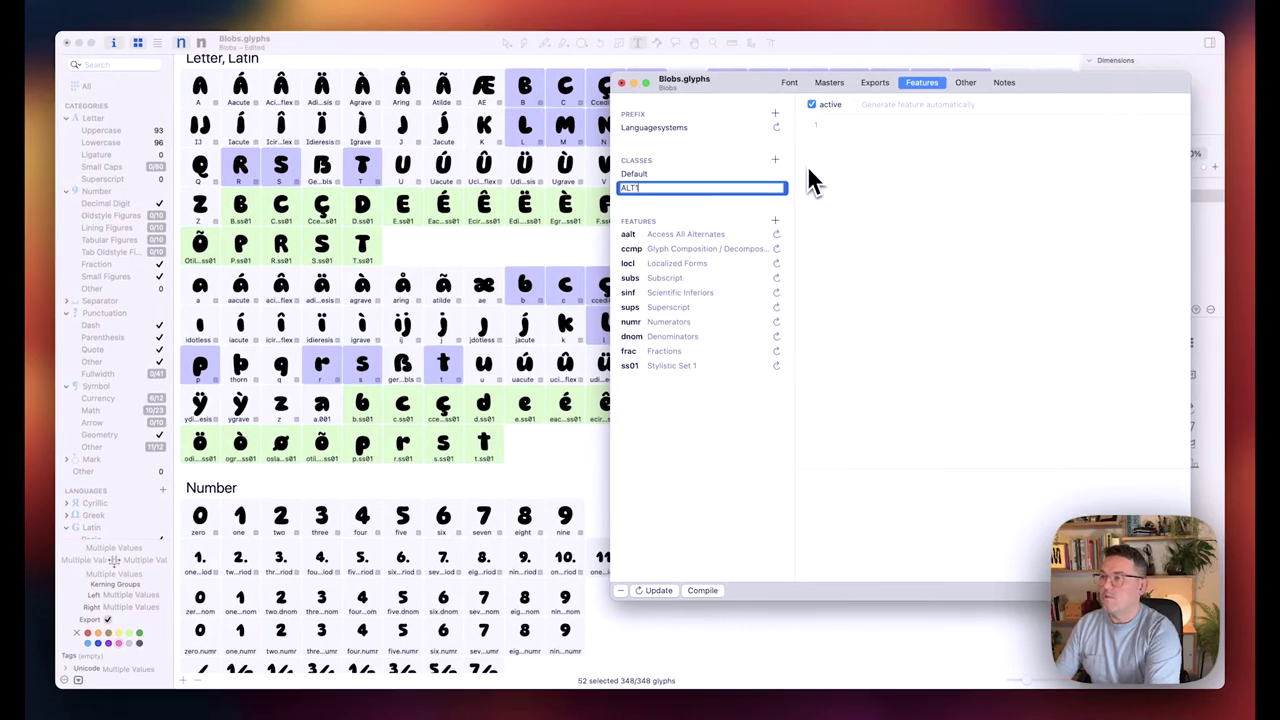
text(1)
key(Return)
Step: Select all 52 ss01 alternates, B.ss01 through t.ss01, and copy their names space-separated
click(480, 243)
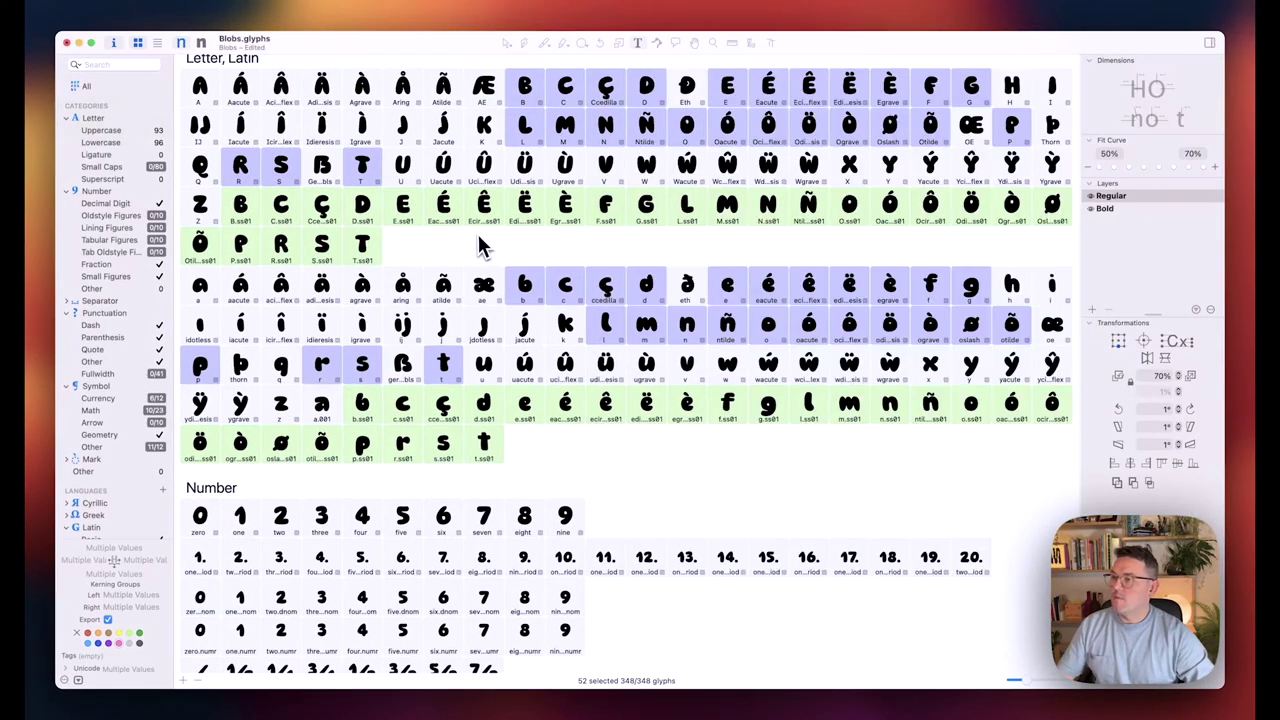
click(245, 217)
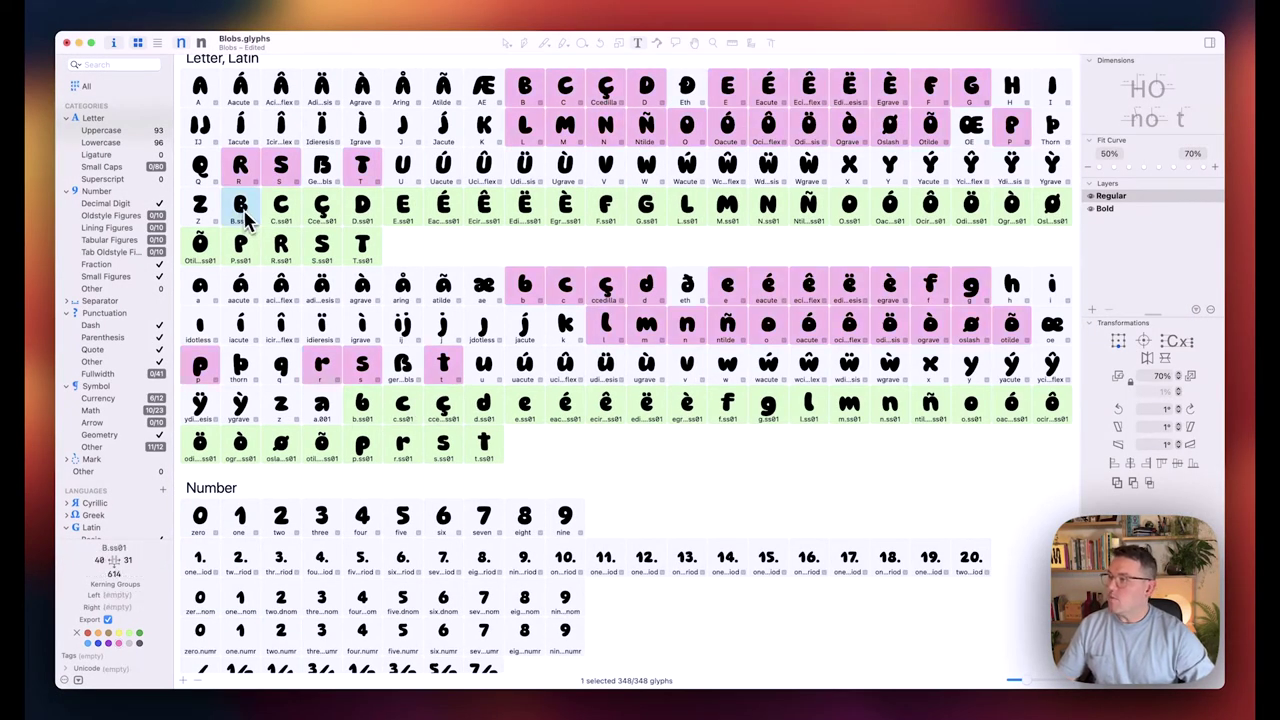
shift+click(370, 256)
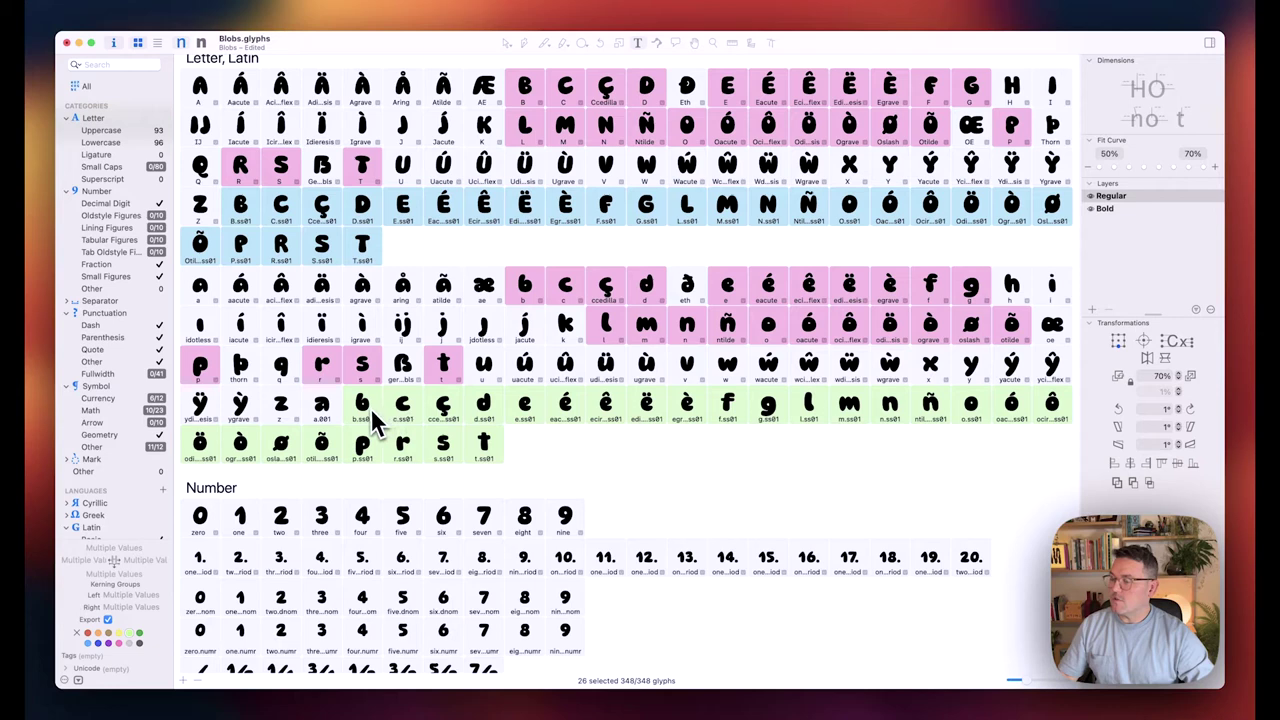
super+click(370, 420)
shift+click(486, 453)
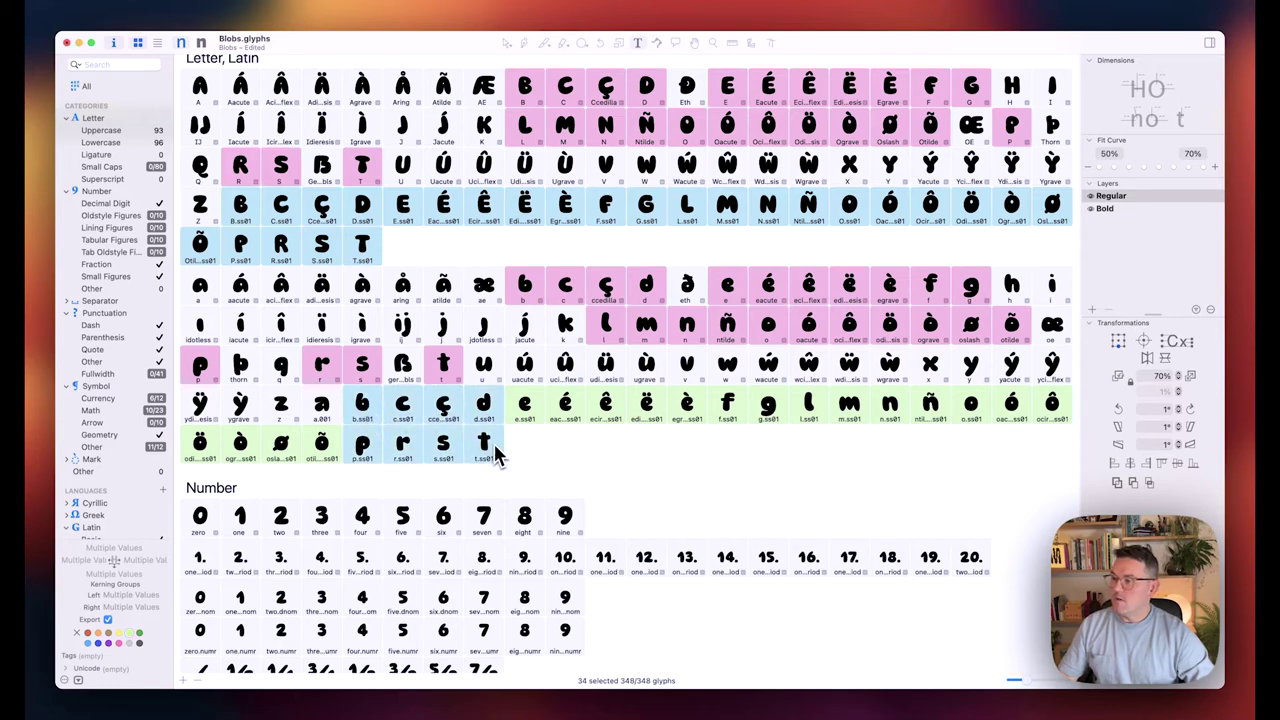
drag(520, 430, 205, 462)
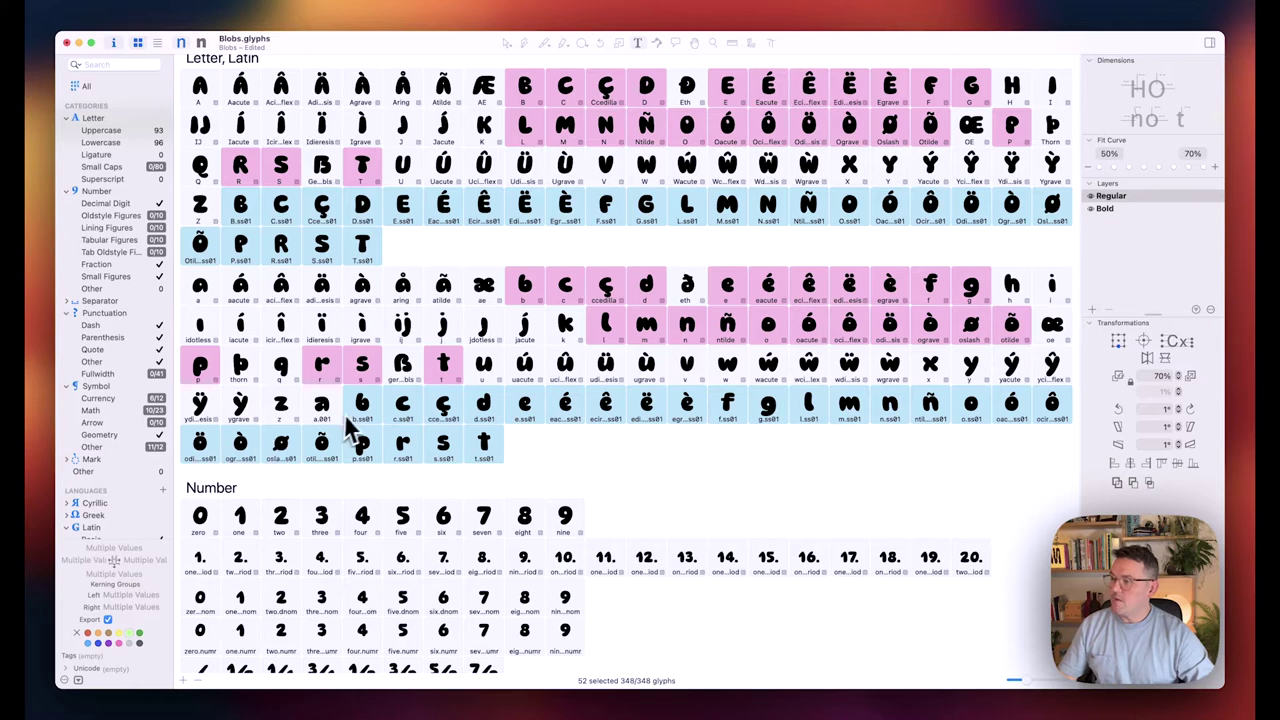
right_click(362, 213)
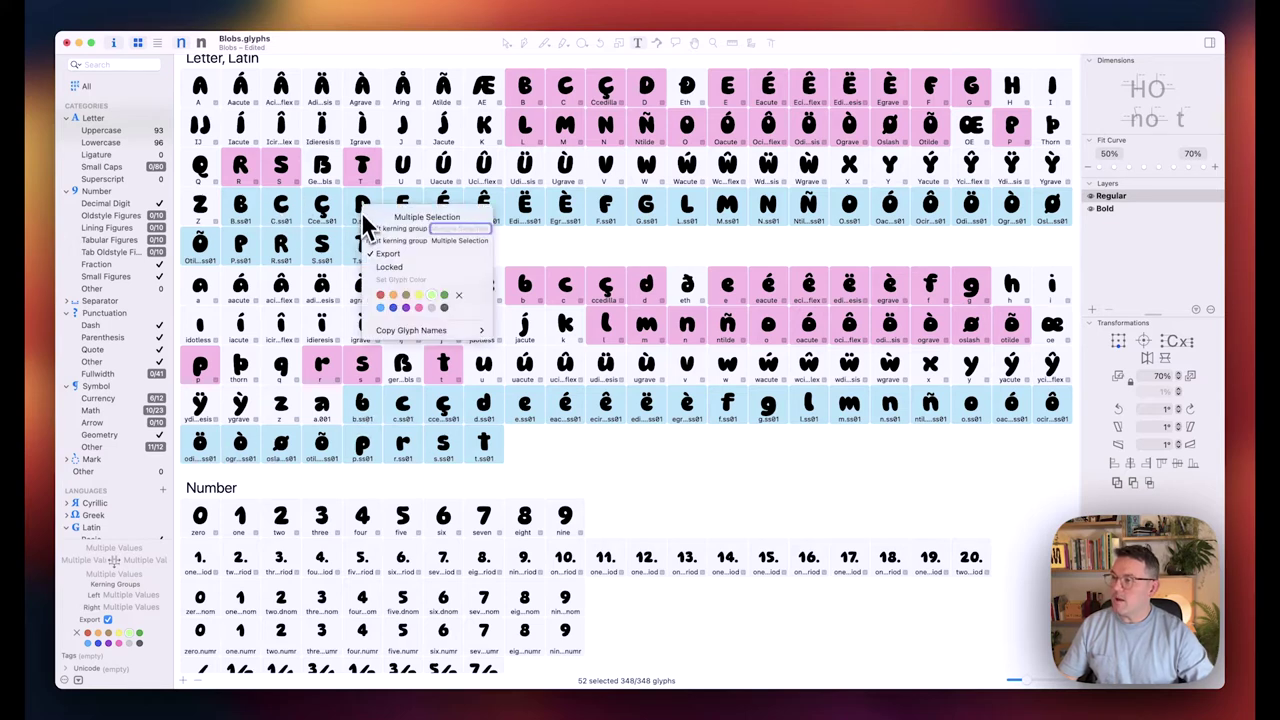
mouse_move(420, 332)
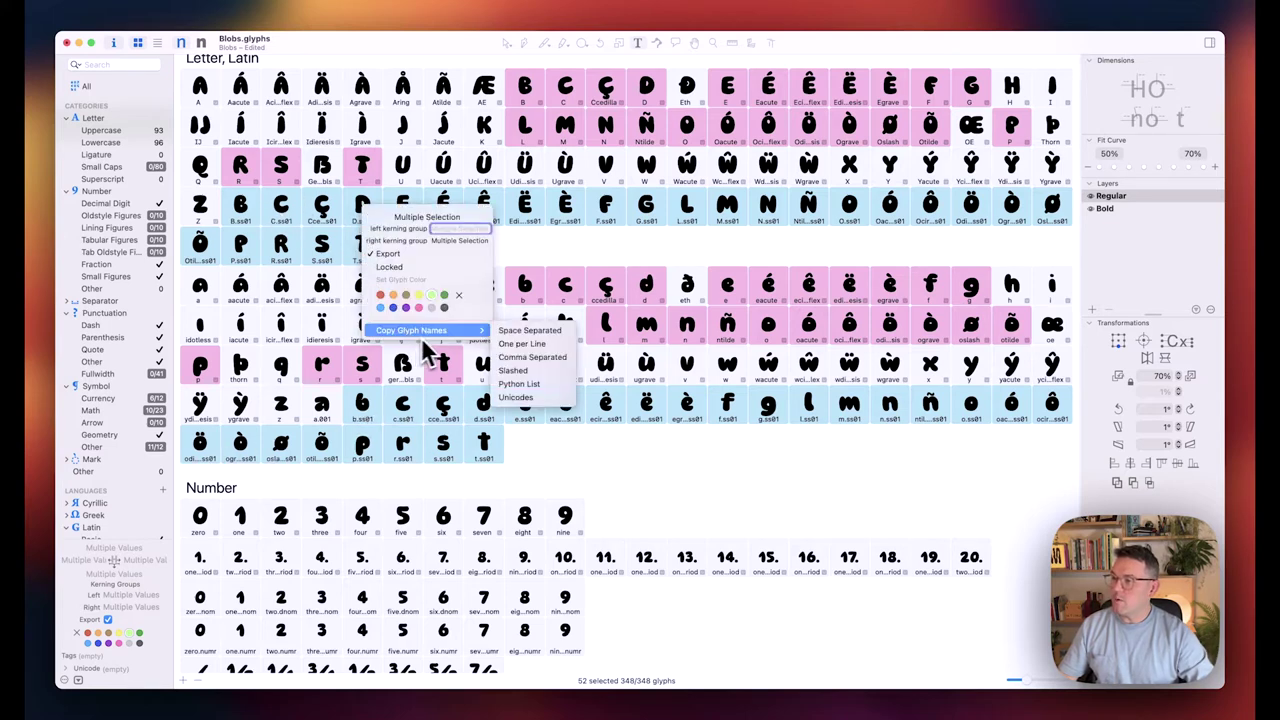
click(541, 334)
key(super+i)
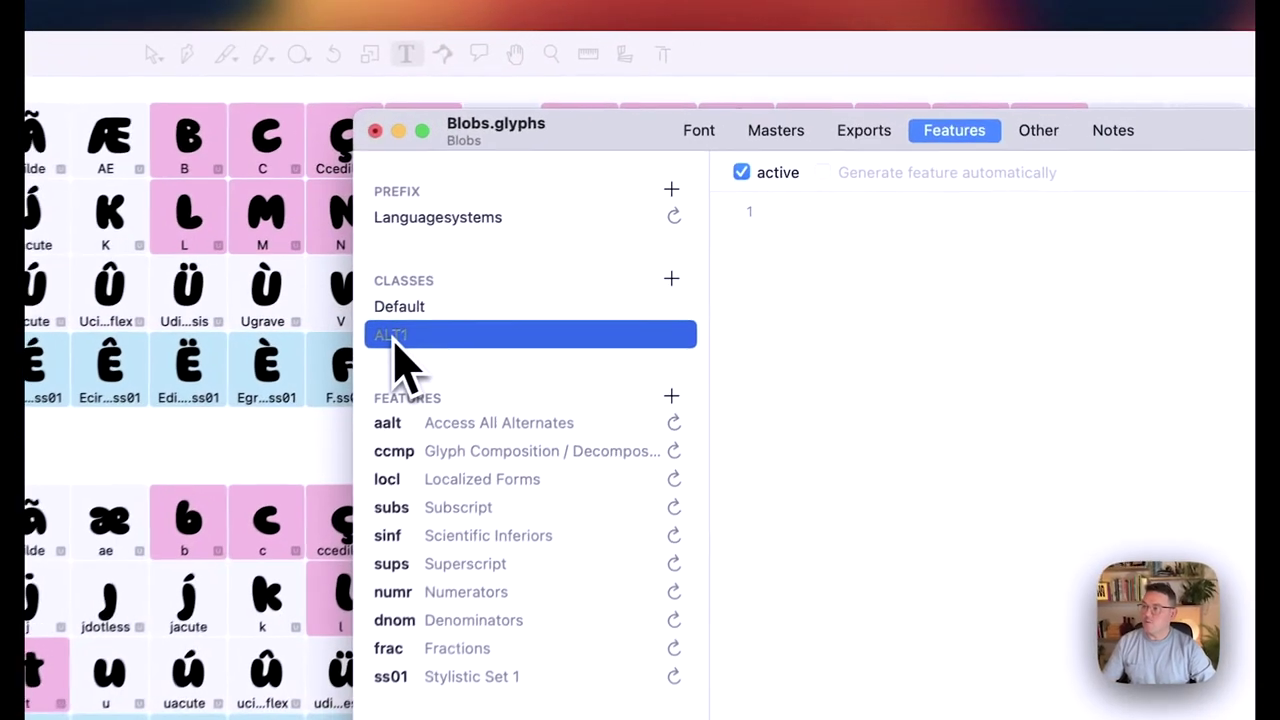
click(804, 236)
right_click(844, 292)
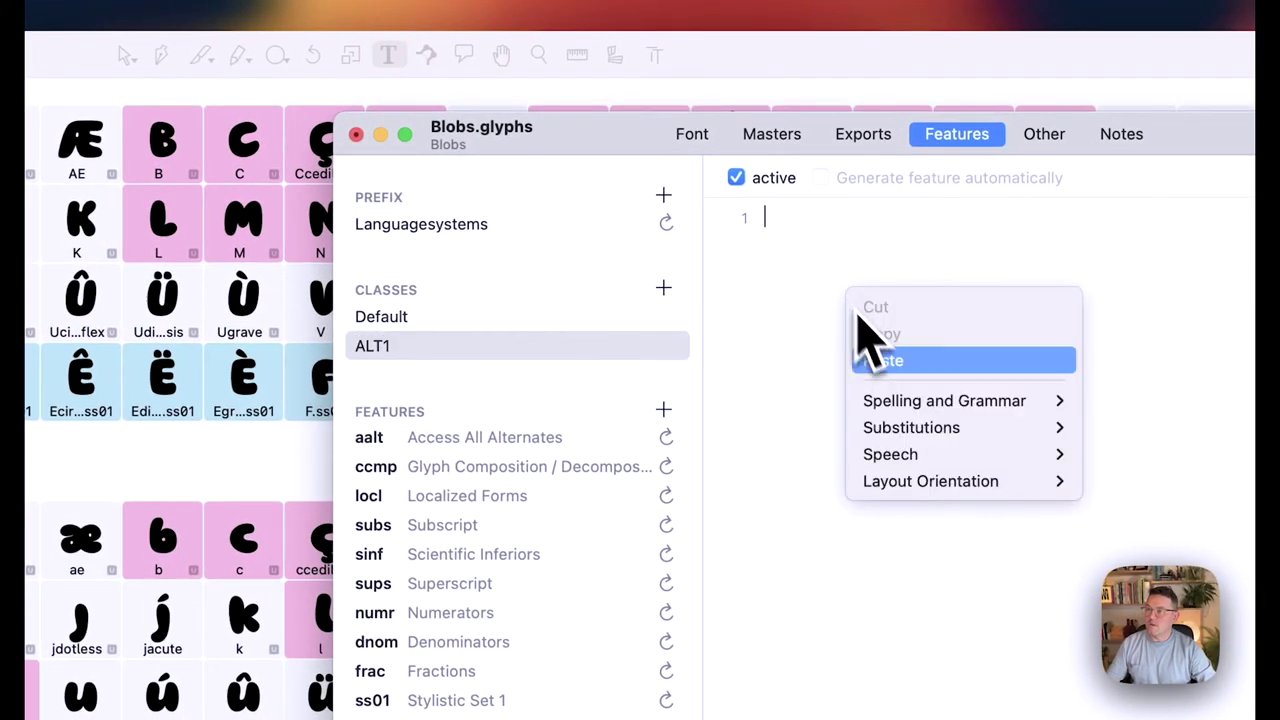
click(888, 361)
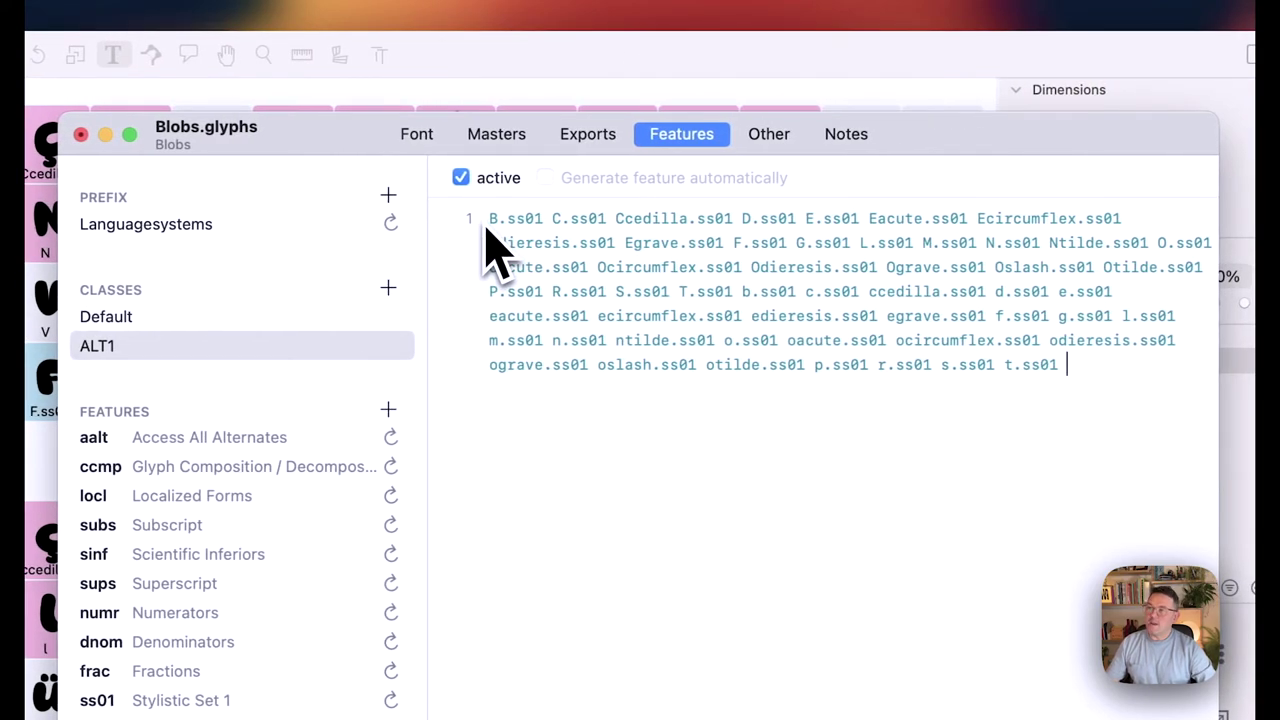
click(352, 345)
click(350, 318)
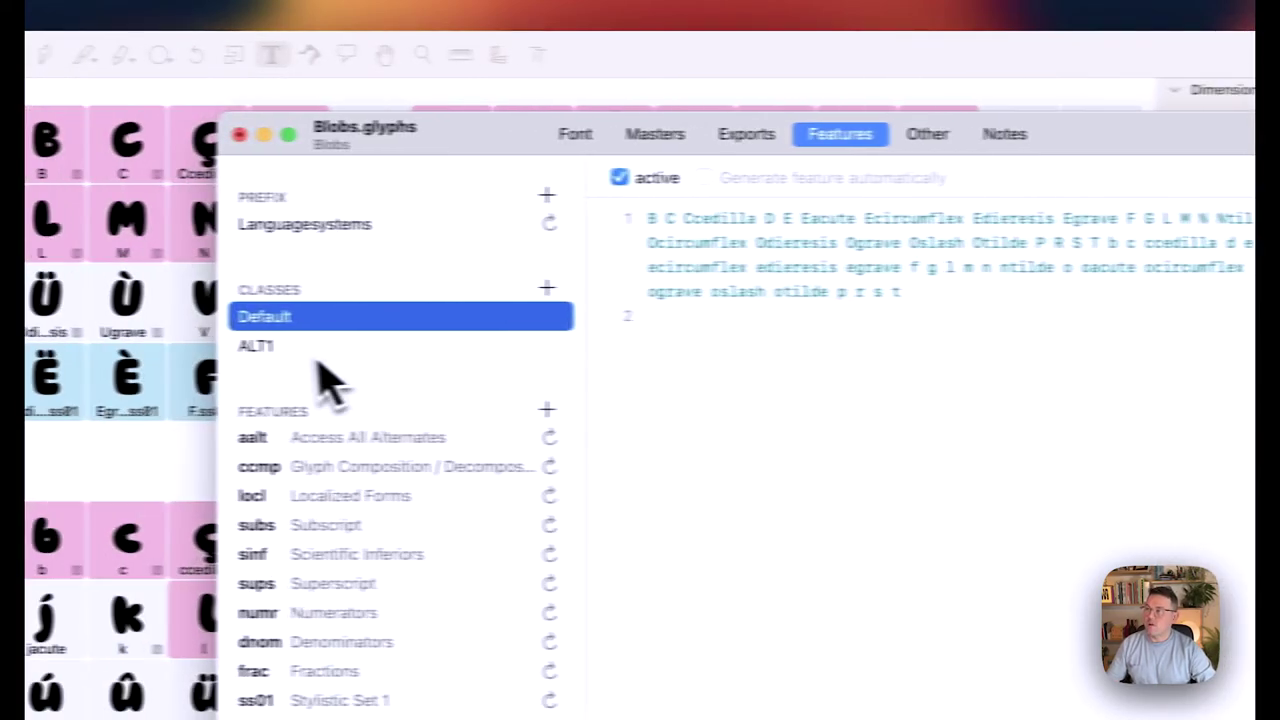
click(420, 345)
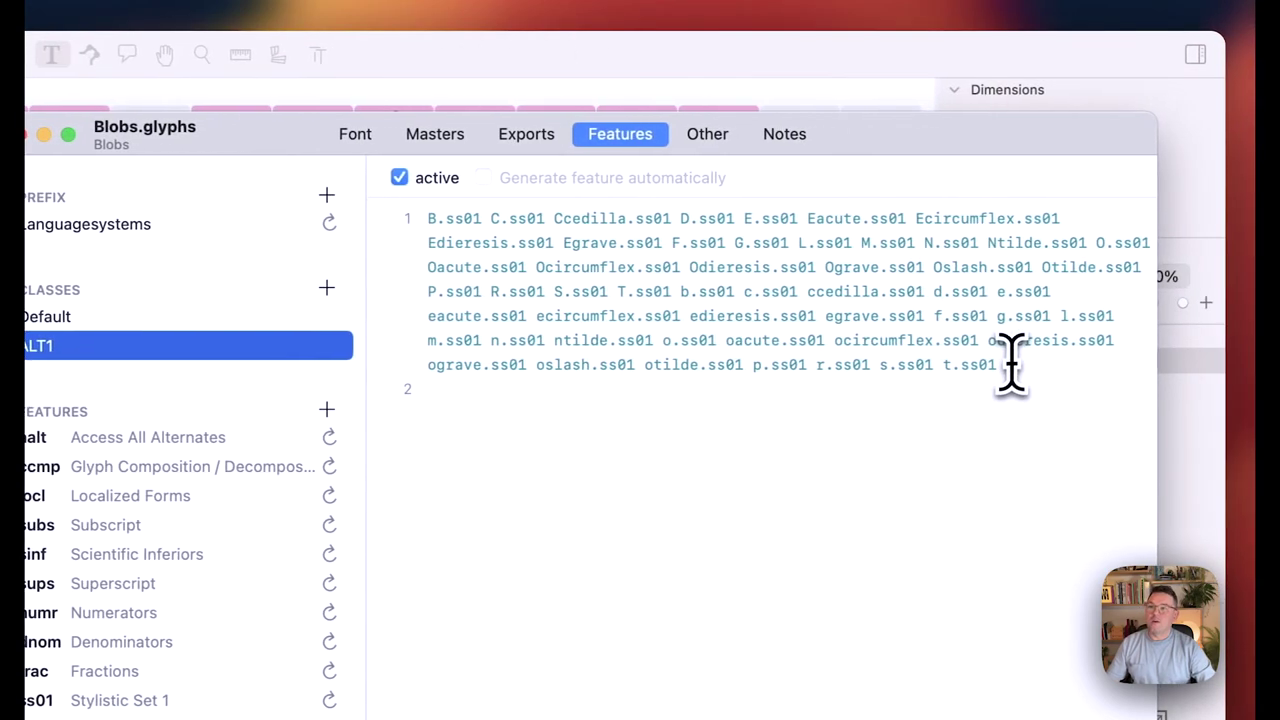
drag(1000, 364, 428, 218)
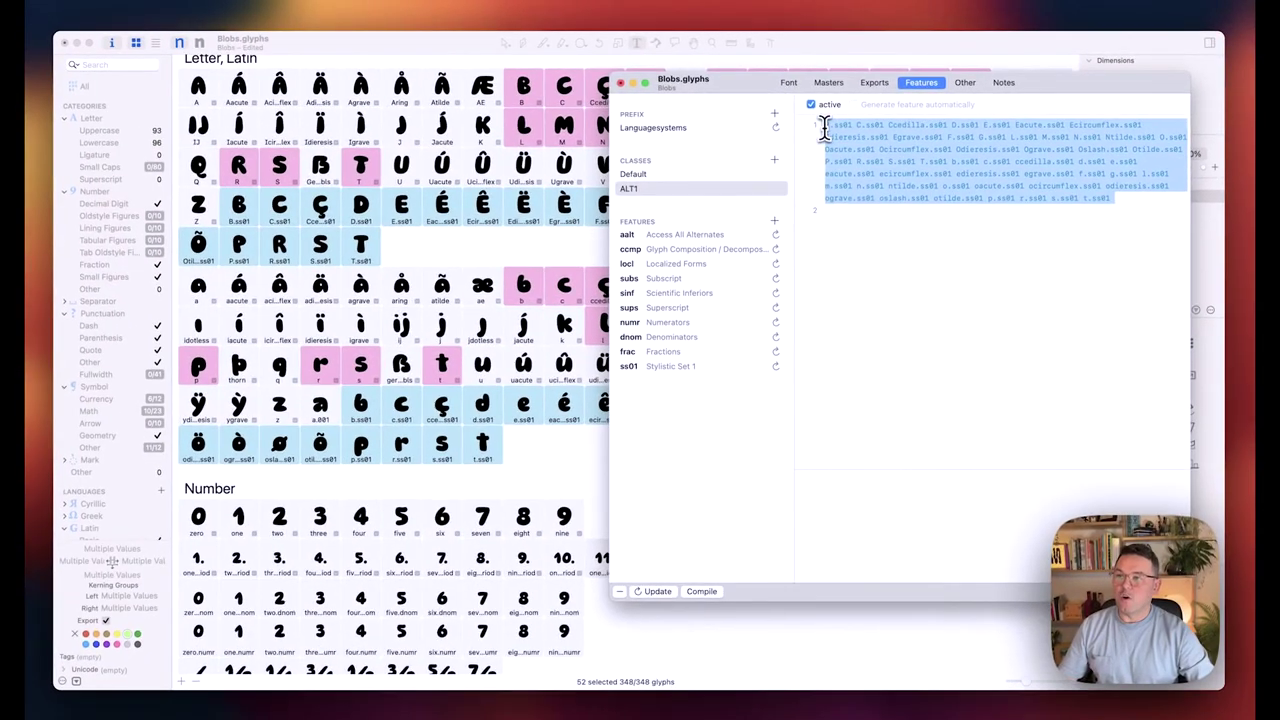
click(646, 175)
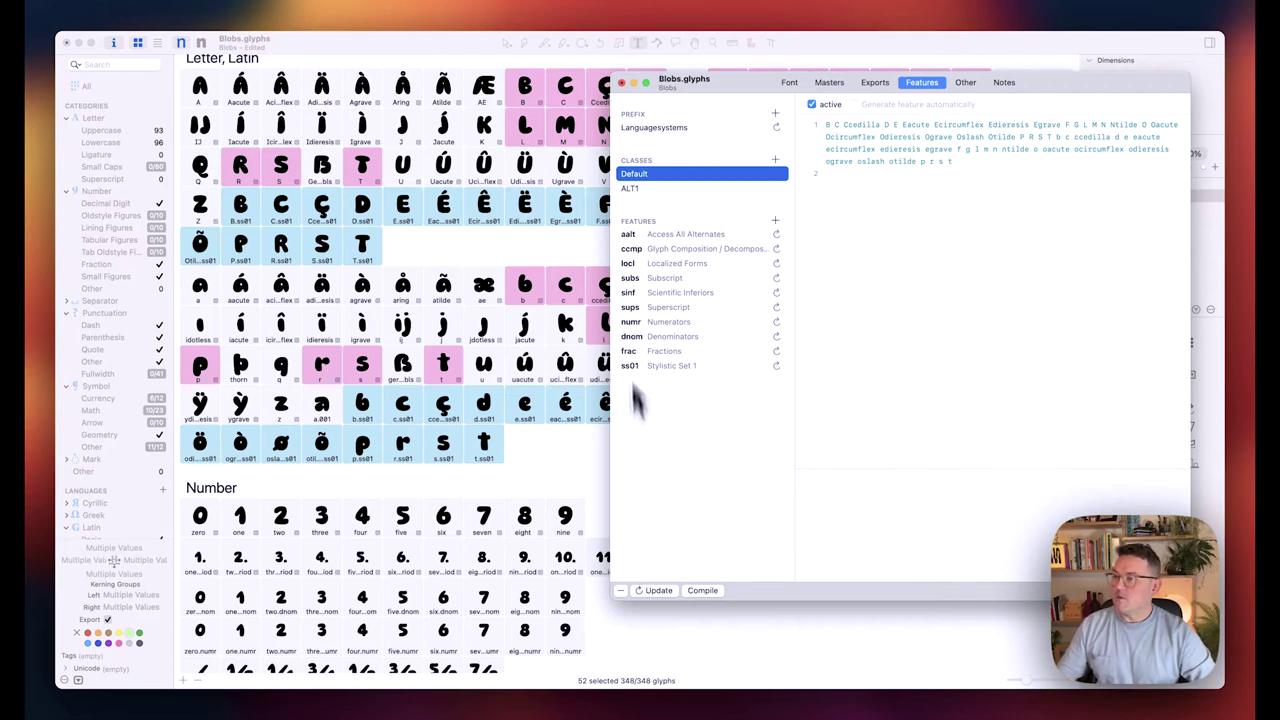
Step: Add the calt Contextual Alternates feature to the font and select it
click(775, 220)
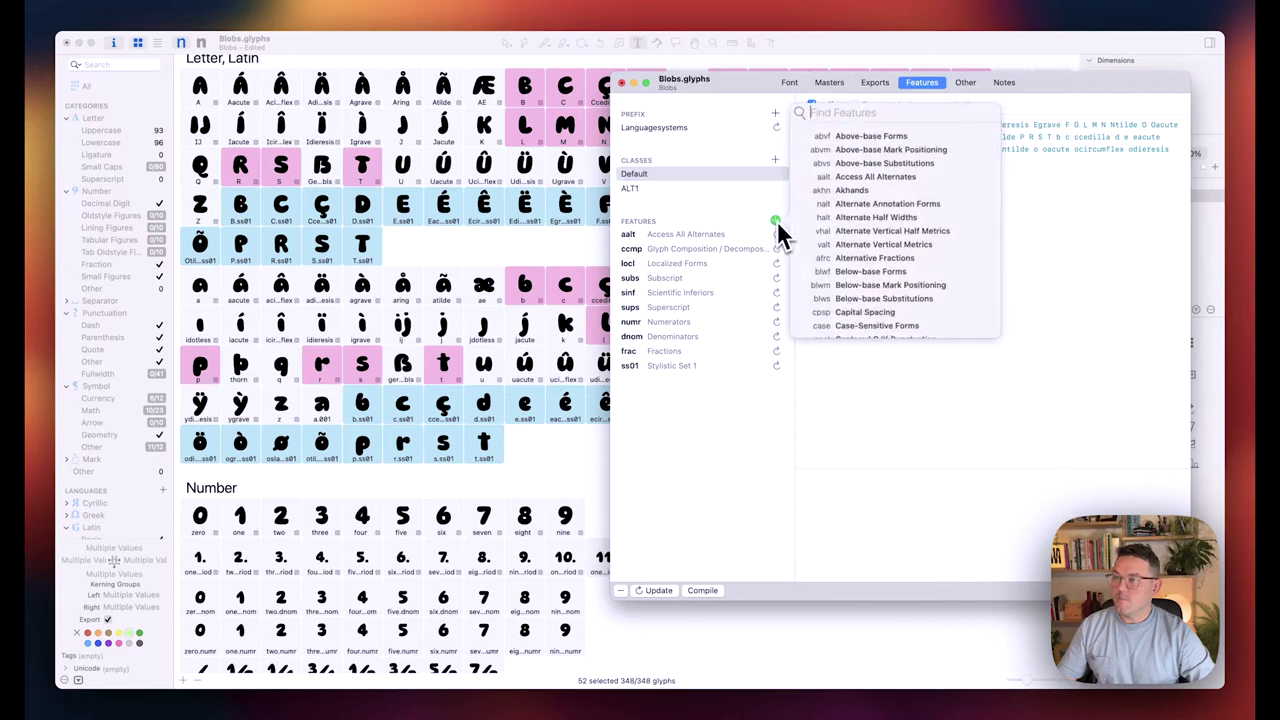
text(c)
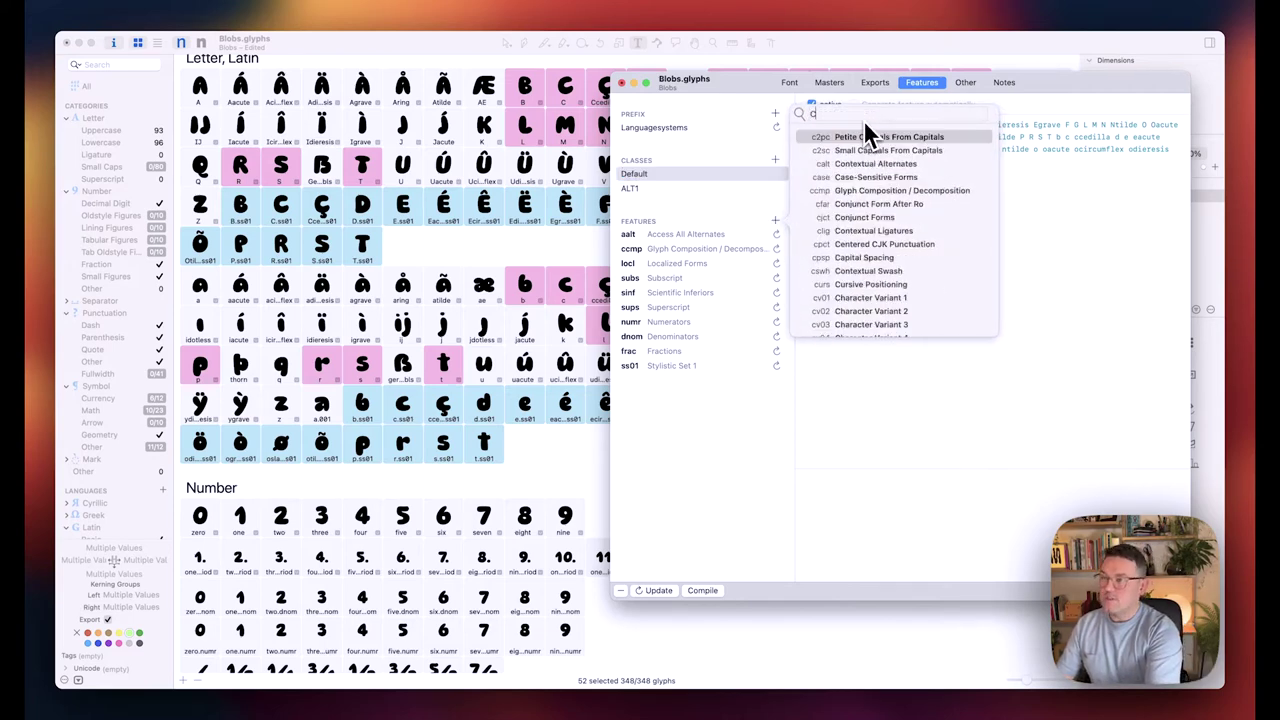
text(alt)
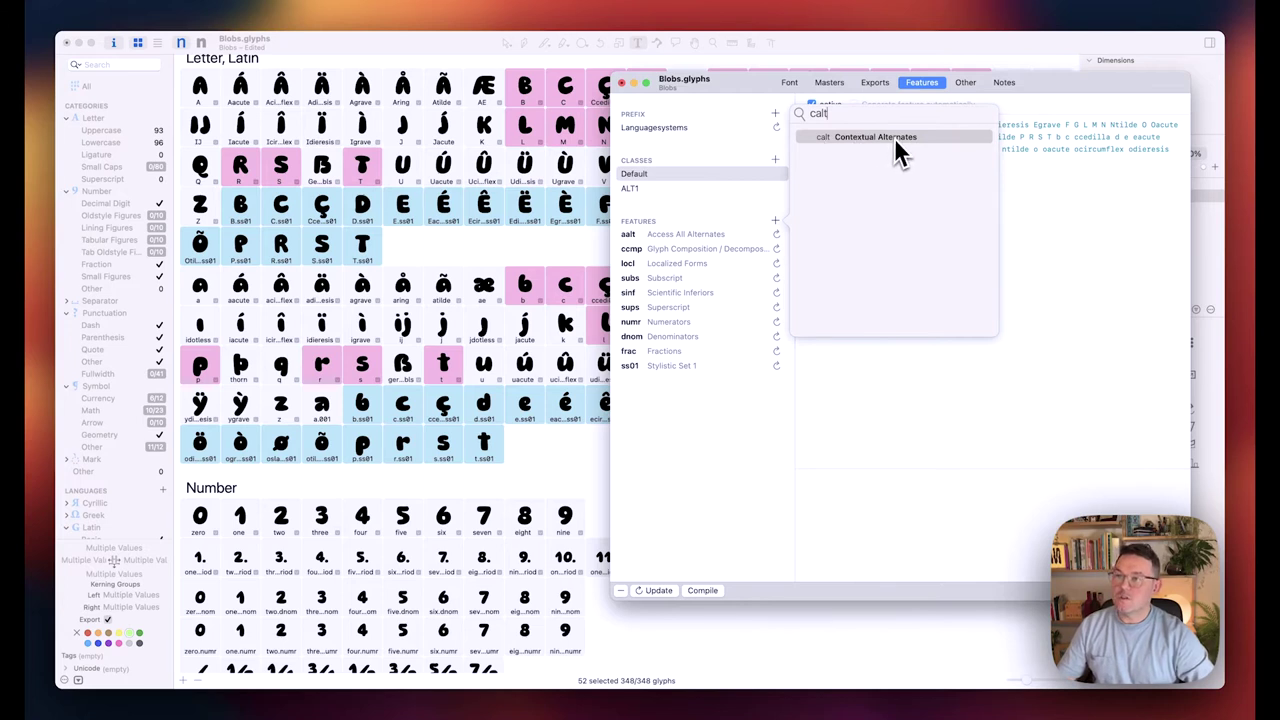
click(904, 139)
key(Return)
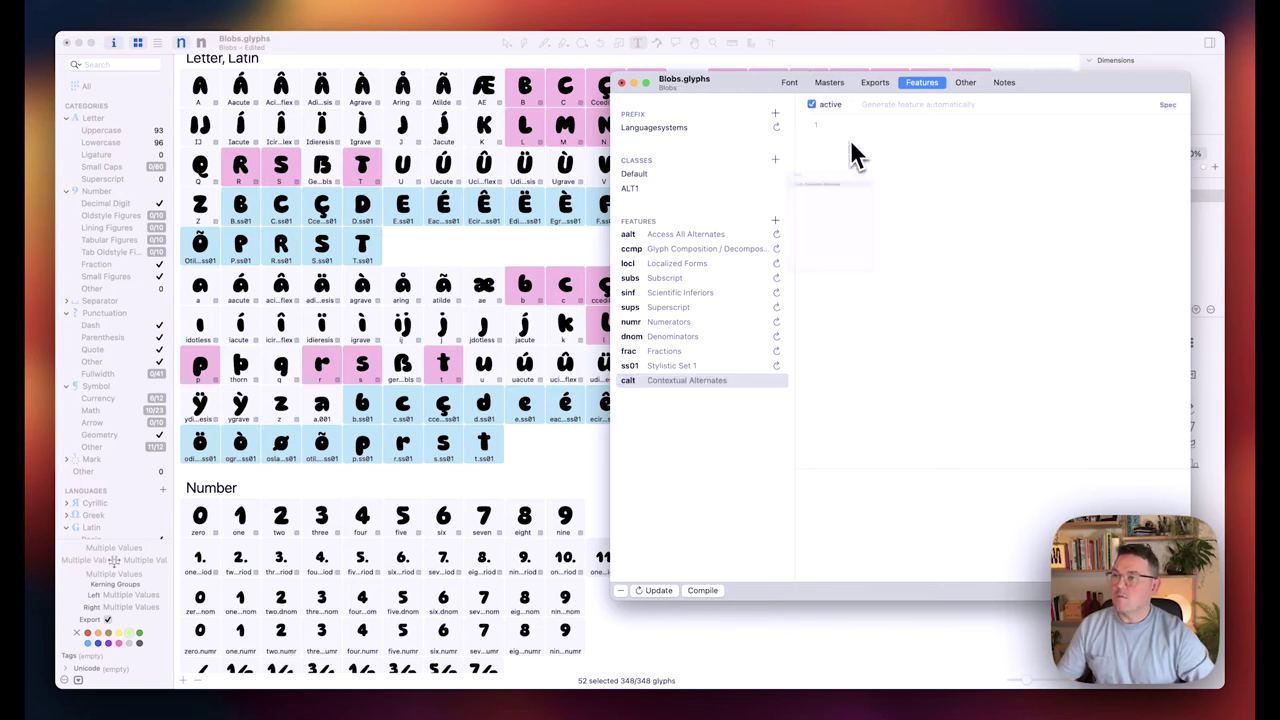
click(645, 384)
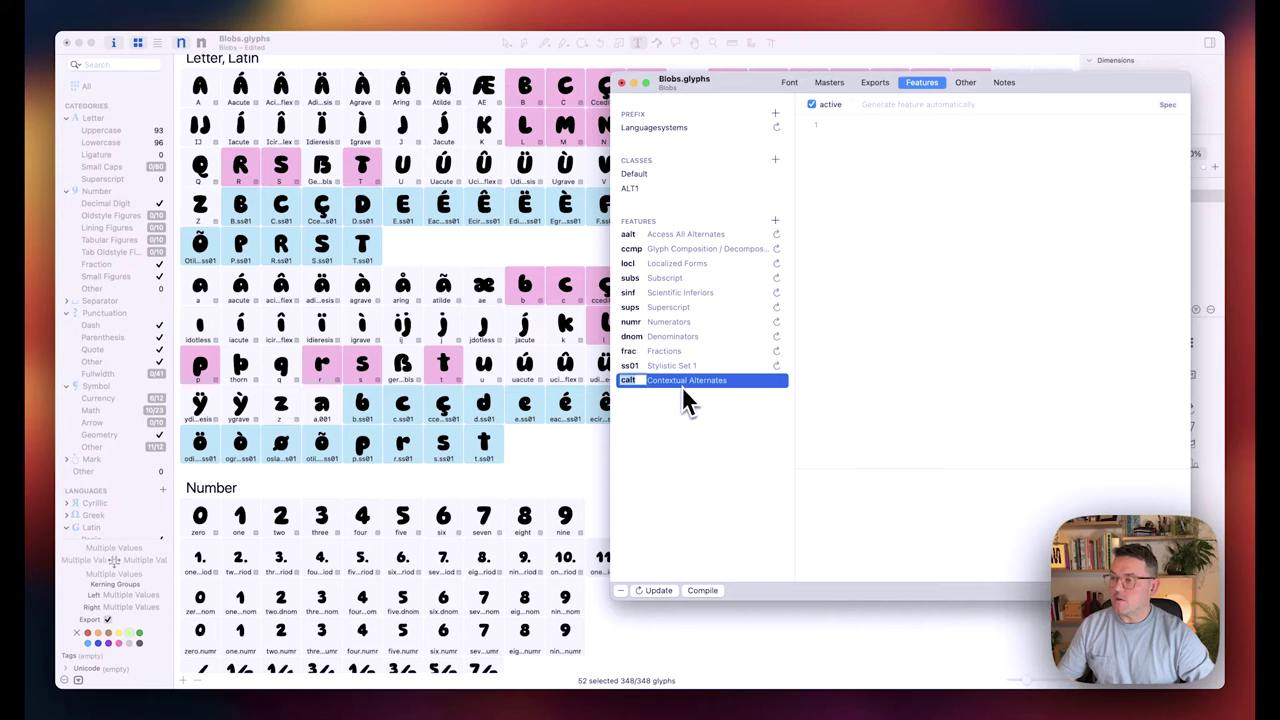
click(862, 178)
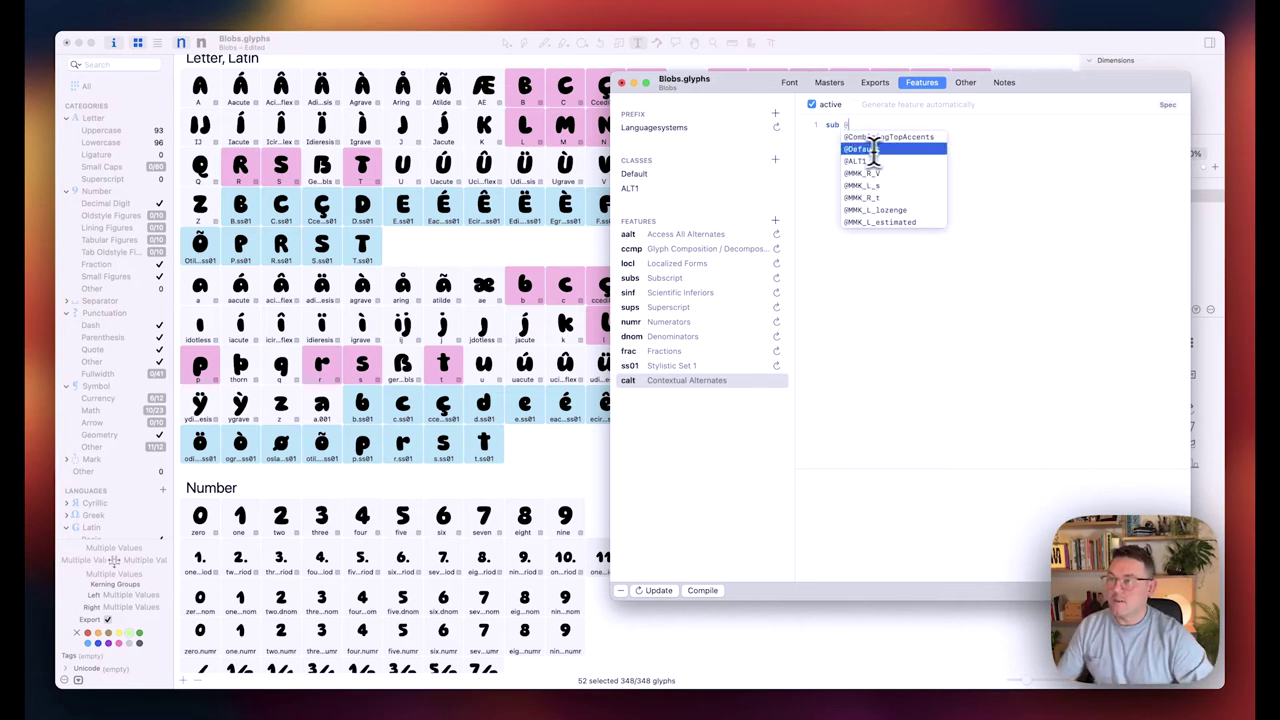
click(893, 150)
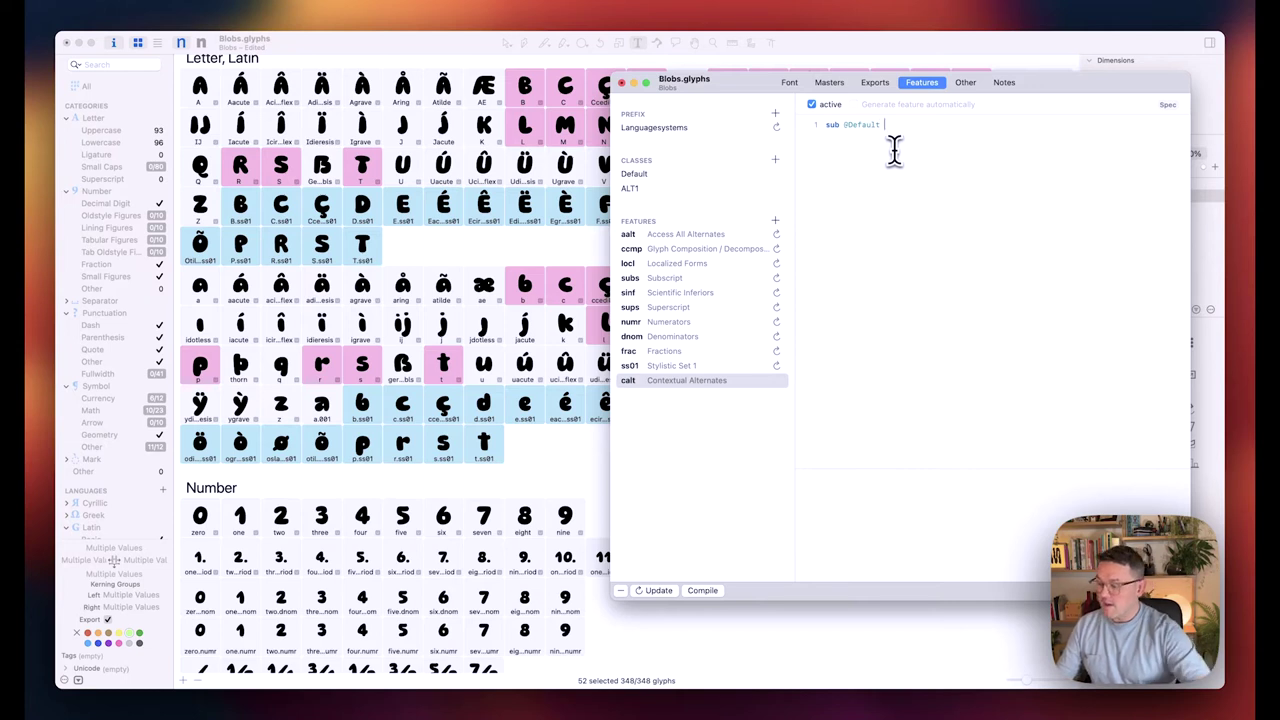
text(@)
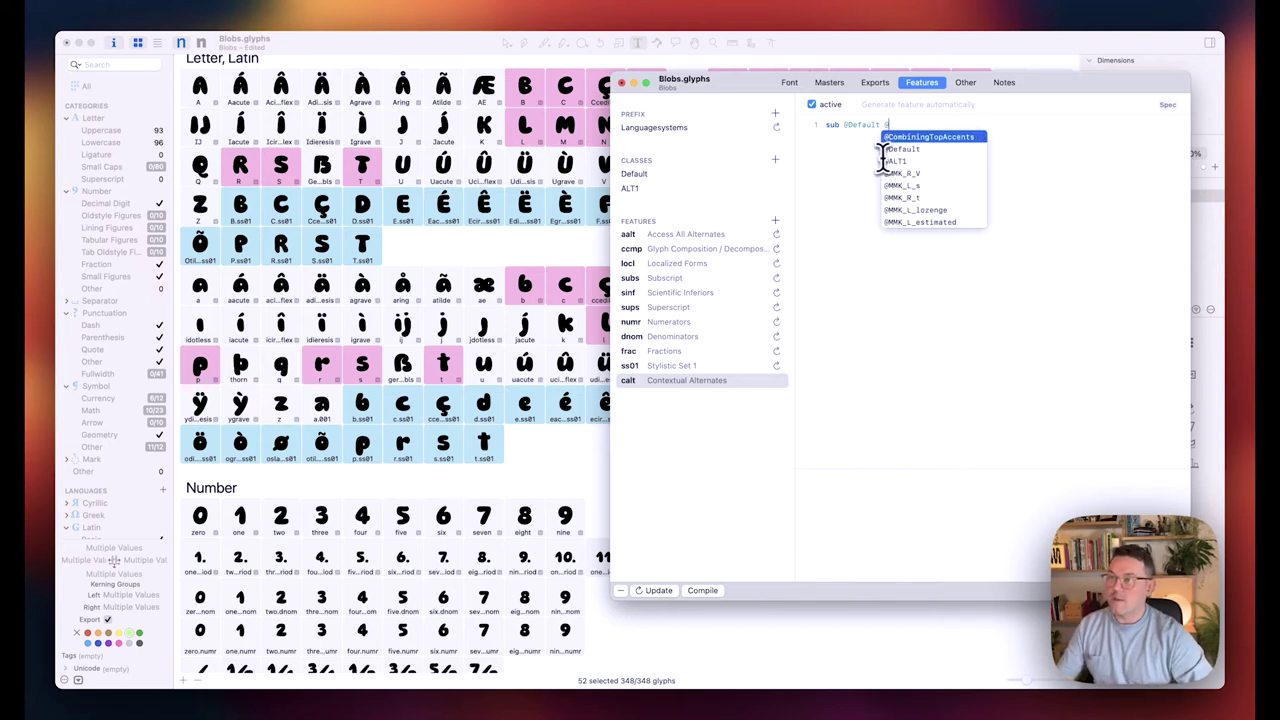
click(894, 149)
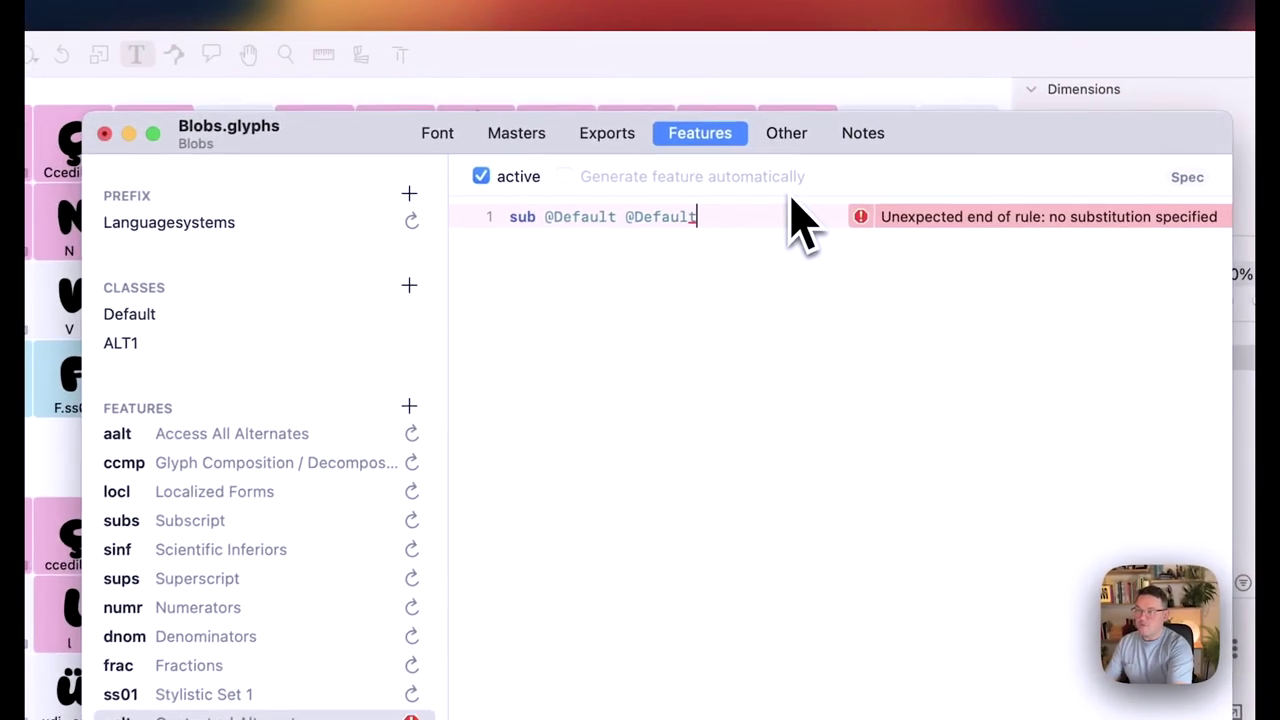
text(')
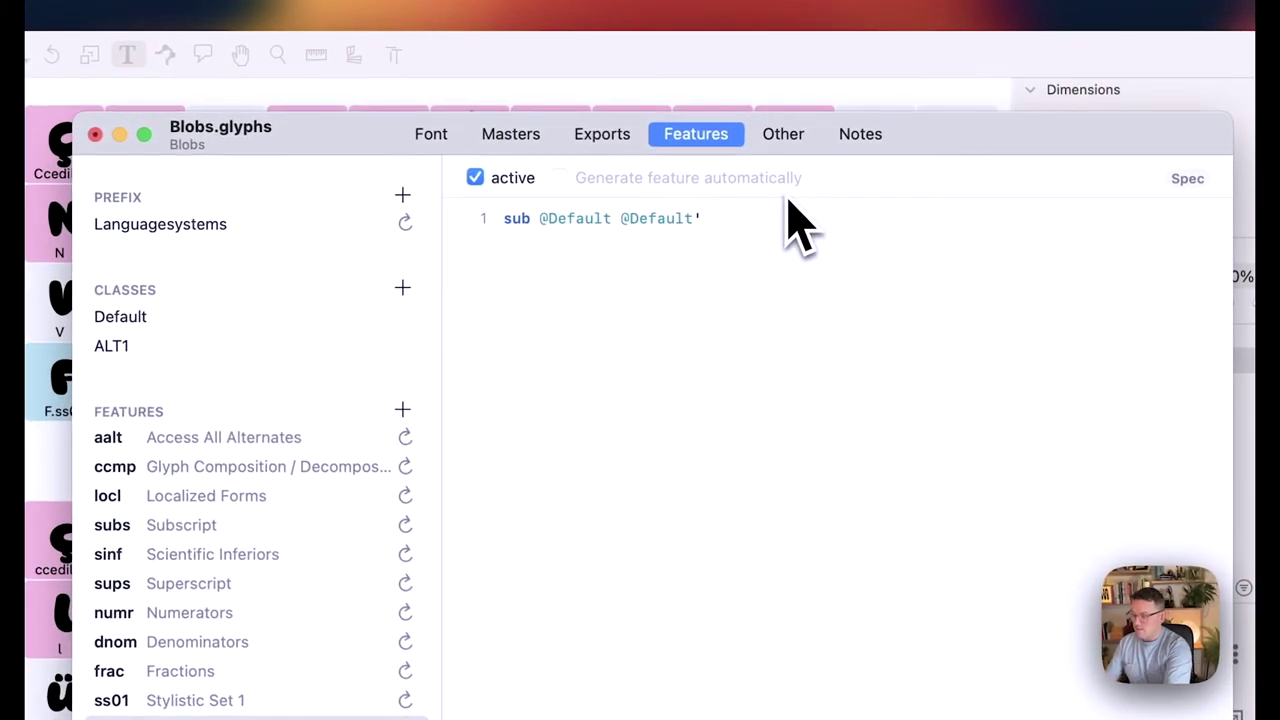
text( by)
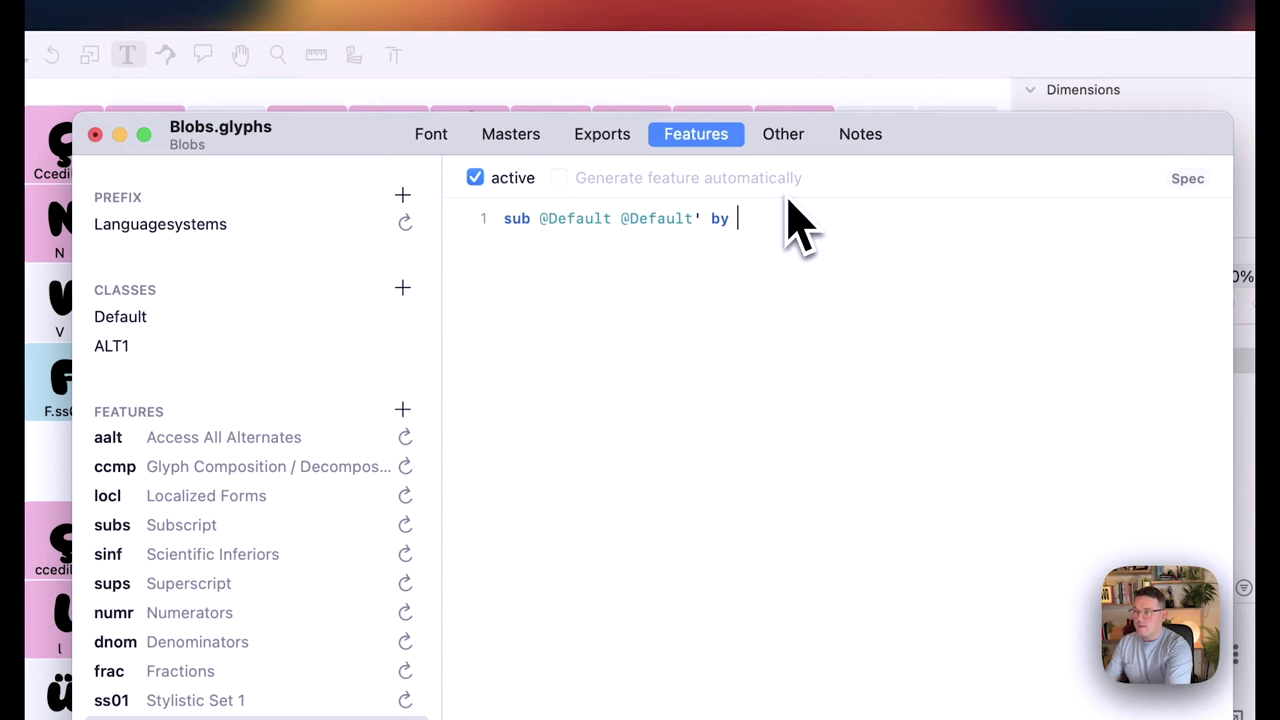
text( @)
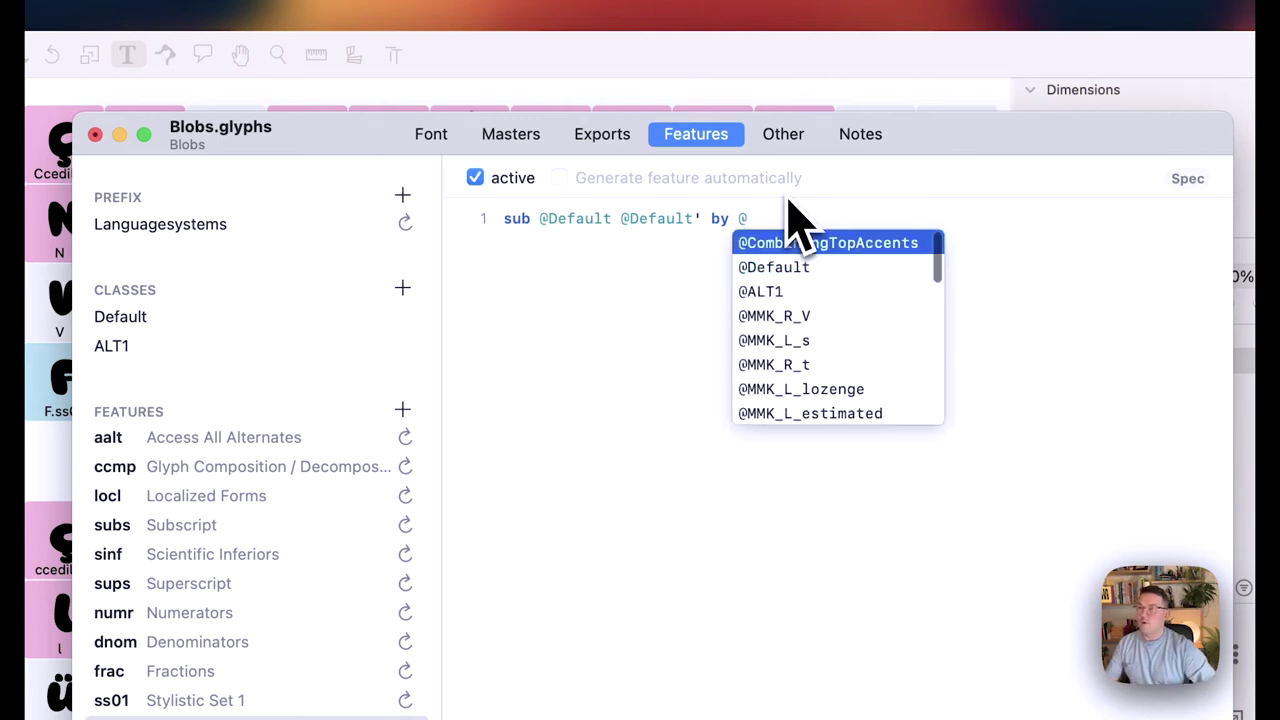
click(766, 291)
click(767, 292)
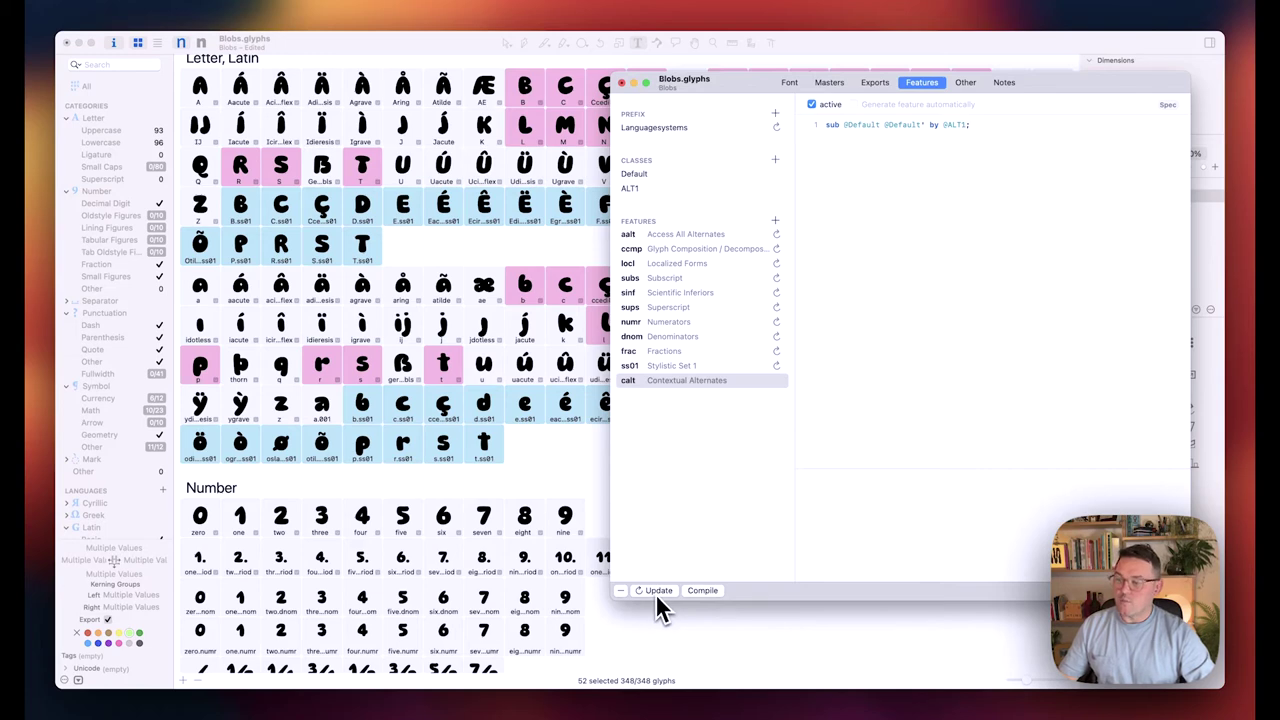
Step: Open the B glyph in an edit tab and type a second B to test the rule
click(560, 455)
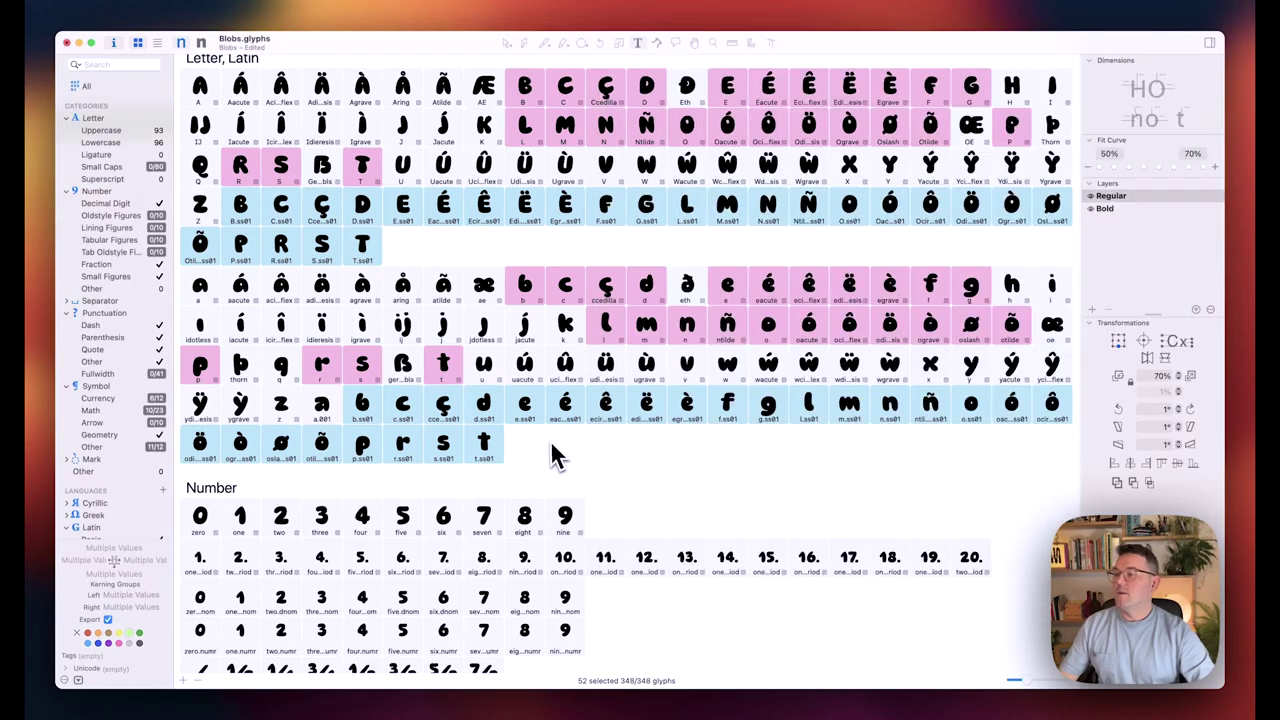
click(538, 102)
double_click(540, 100)
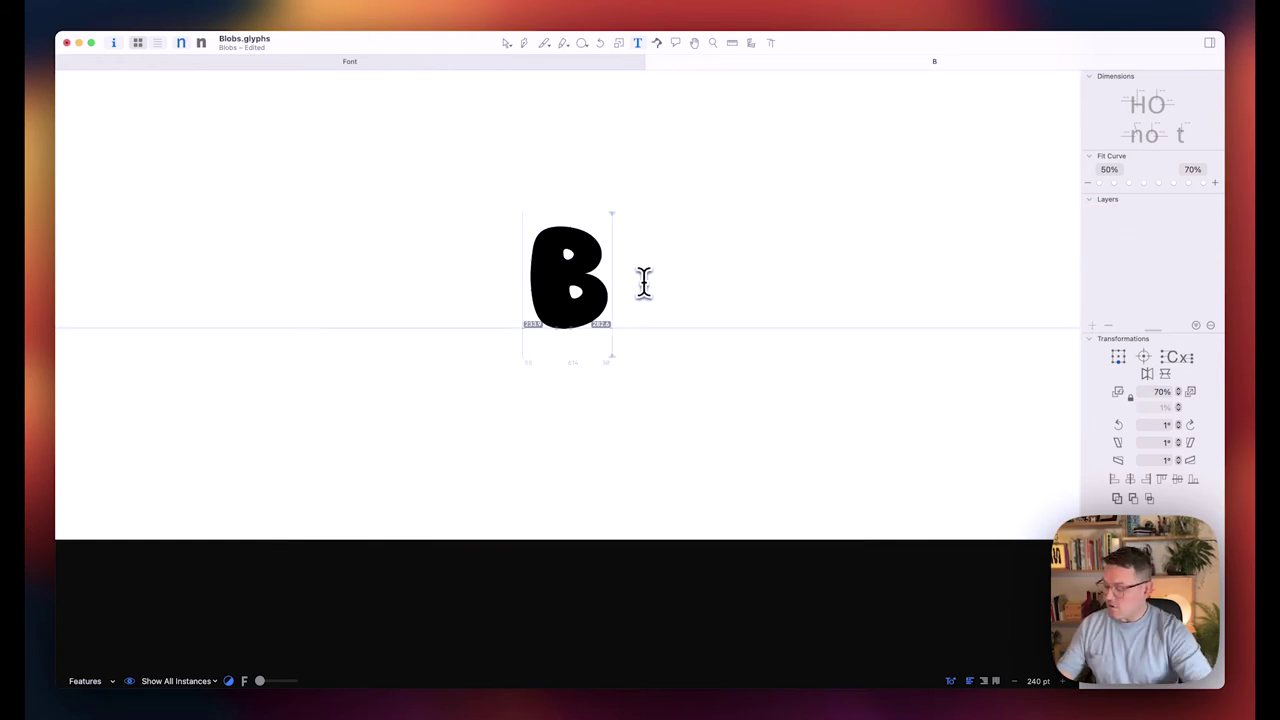
text(B)
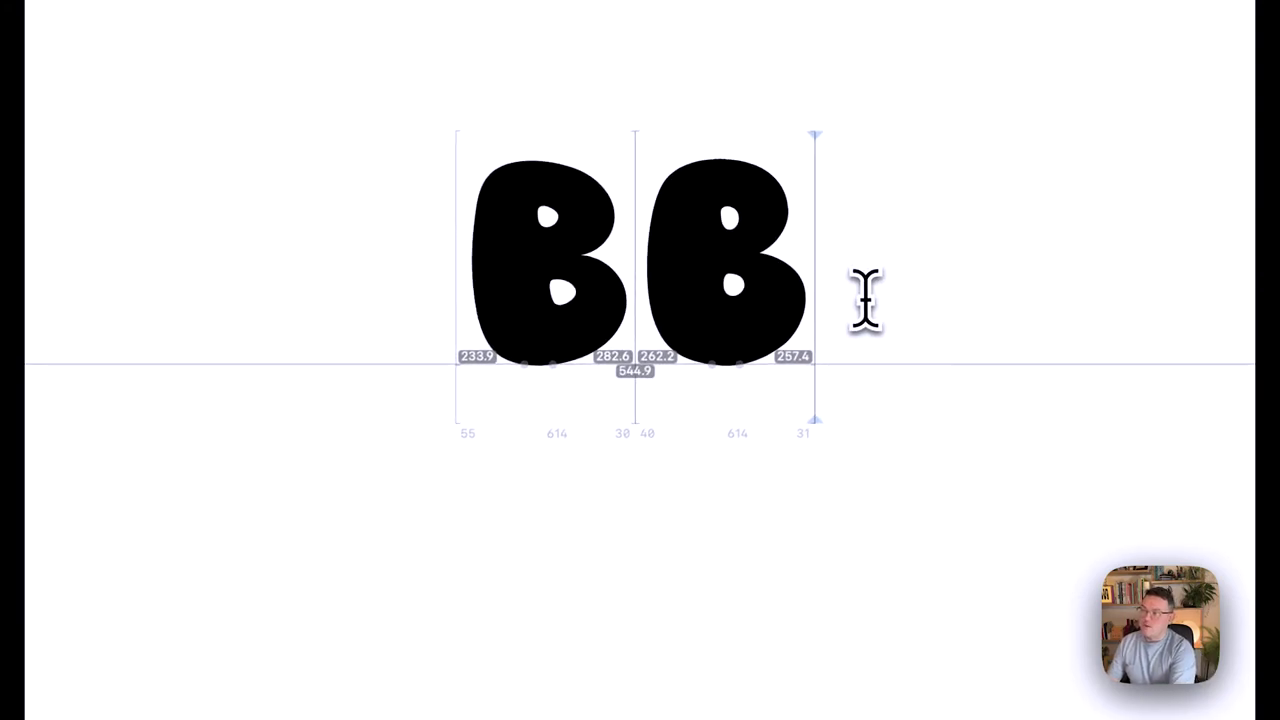
Step: Test repeated letters CCTTtt and llLL, then replace the whole test line with 'Bottle'
text(CC)
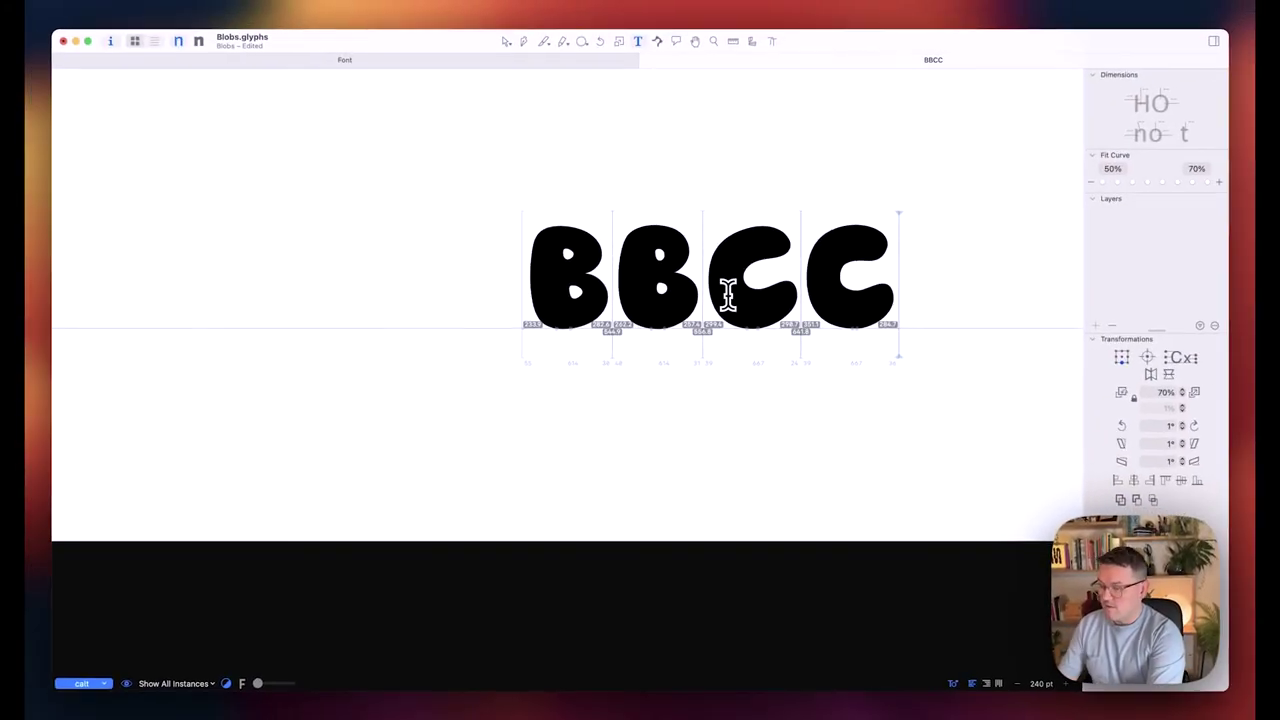
text(TTtt)
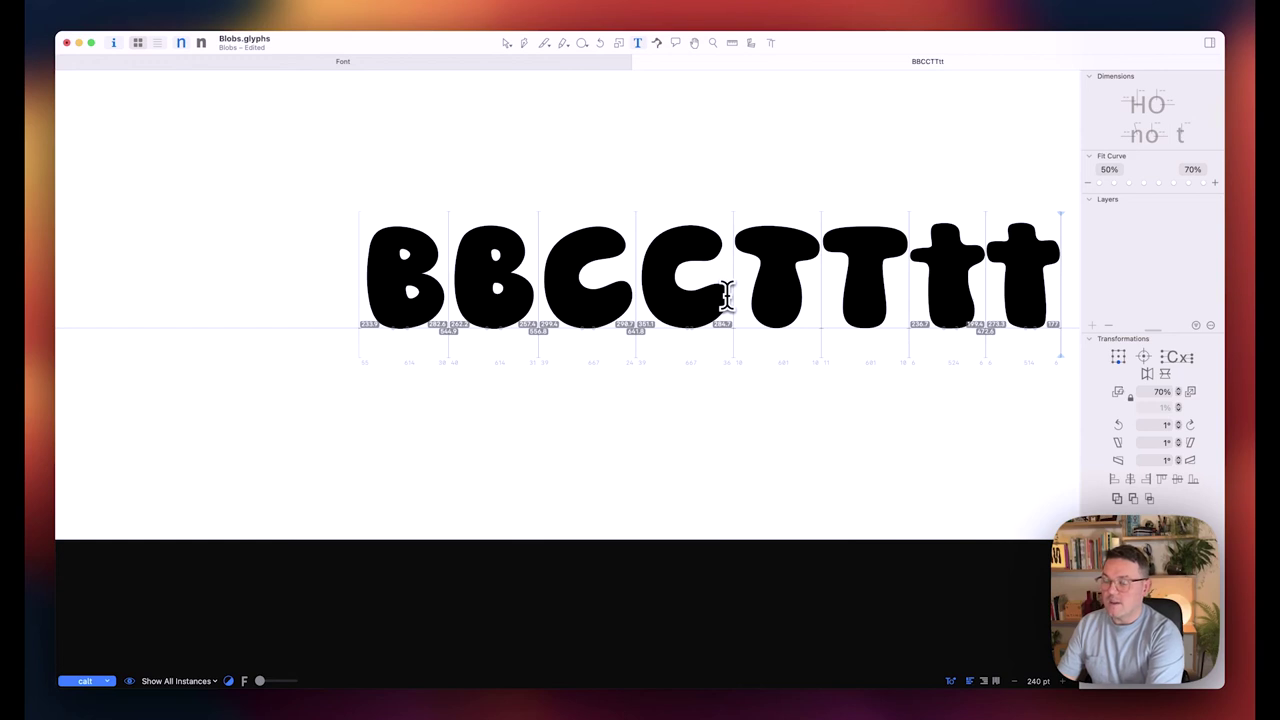
text(tt)
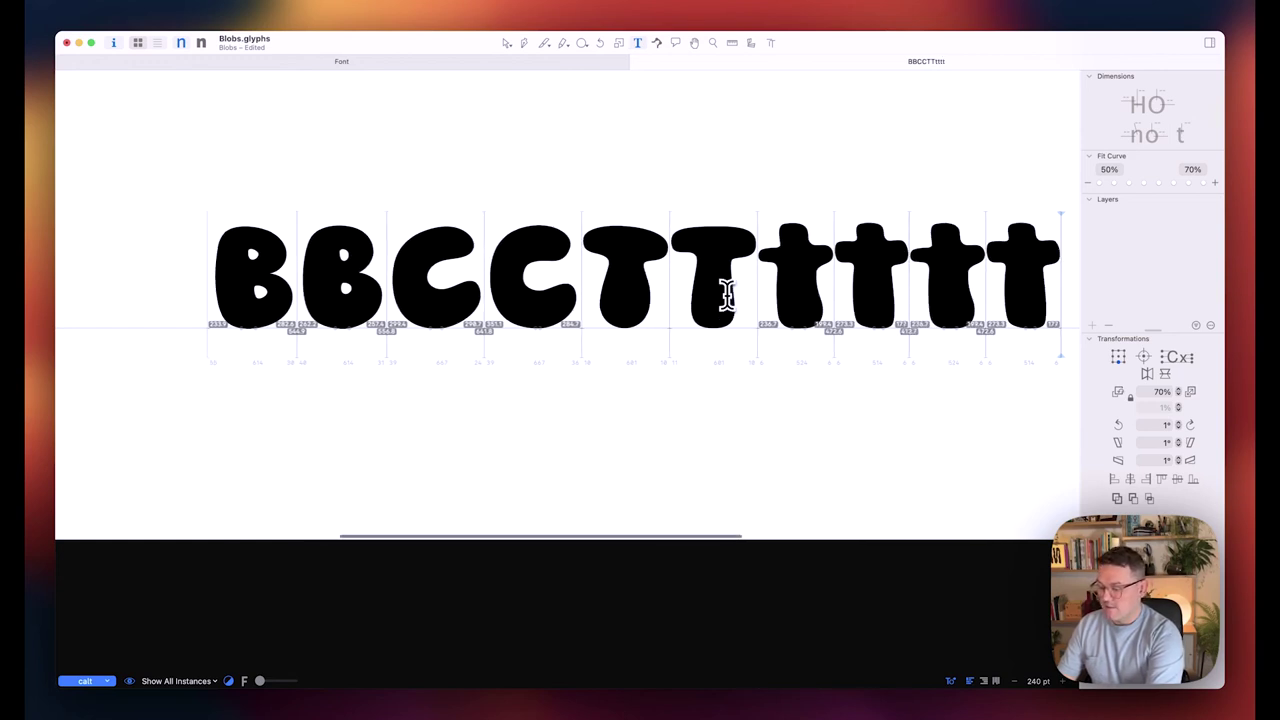
key(BackSpace)
key(BackSpace)
text(llLL)
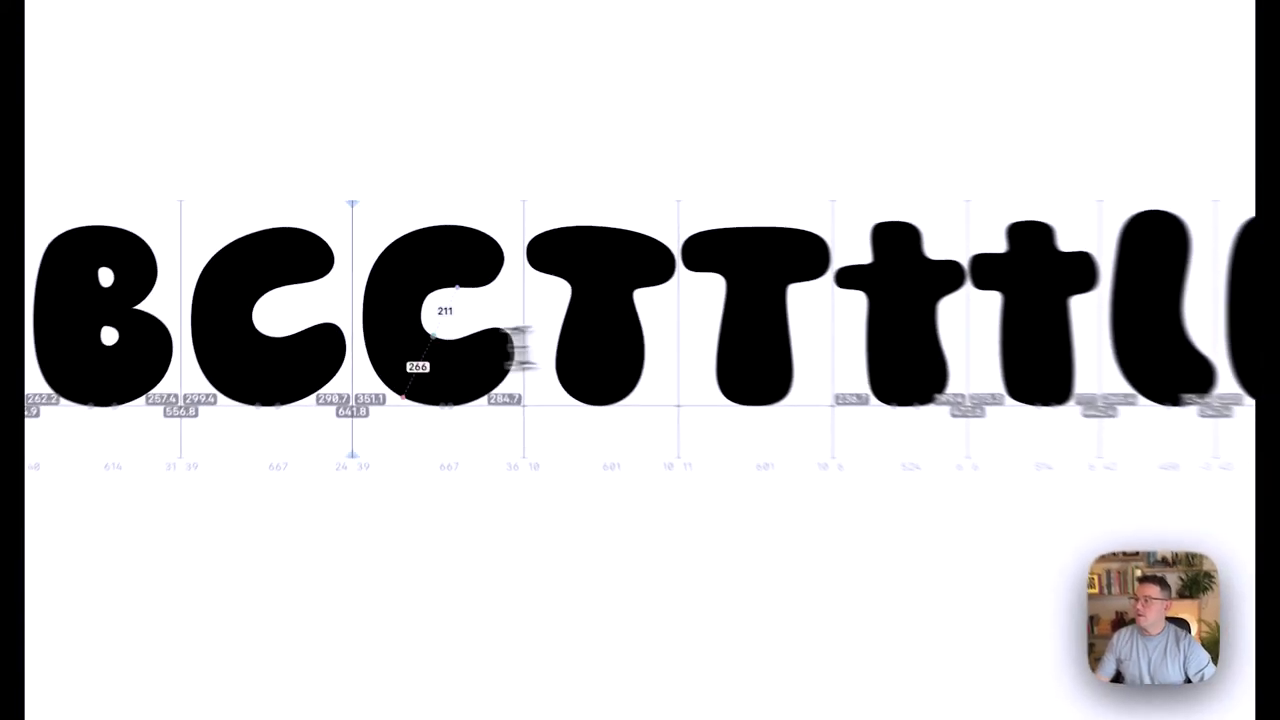
key(super+a)
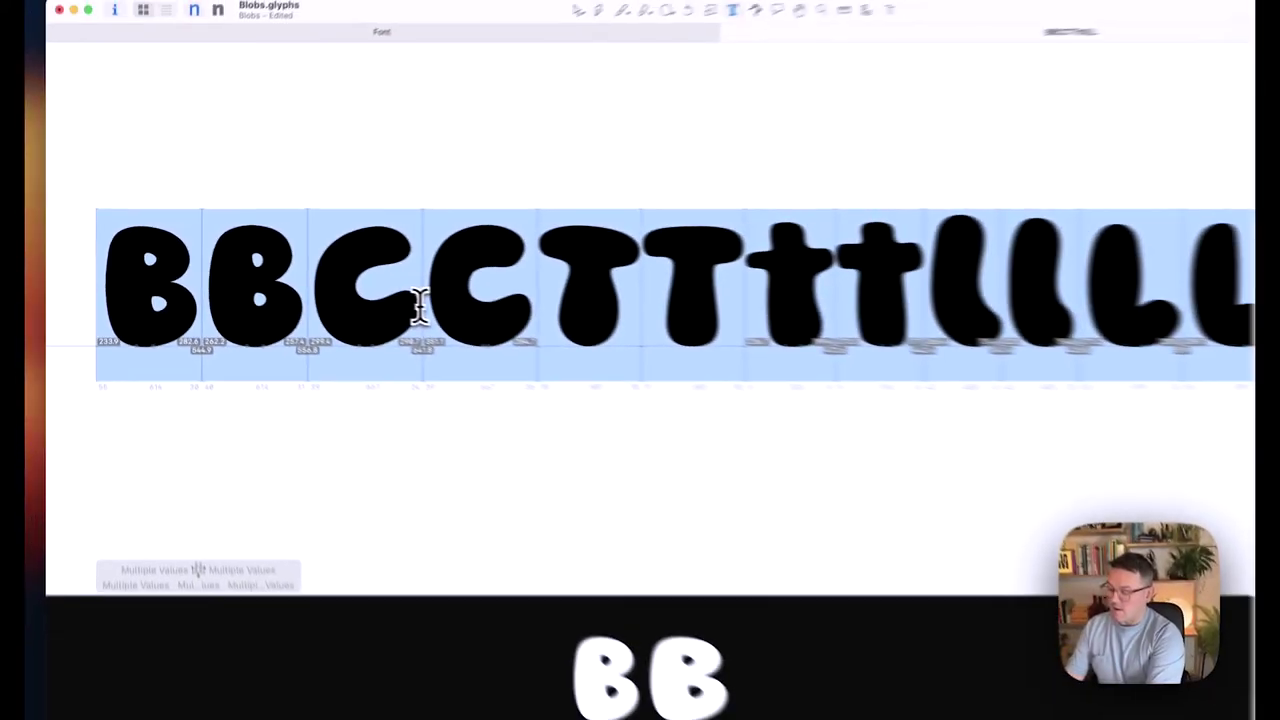
text(B)
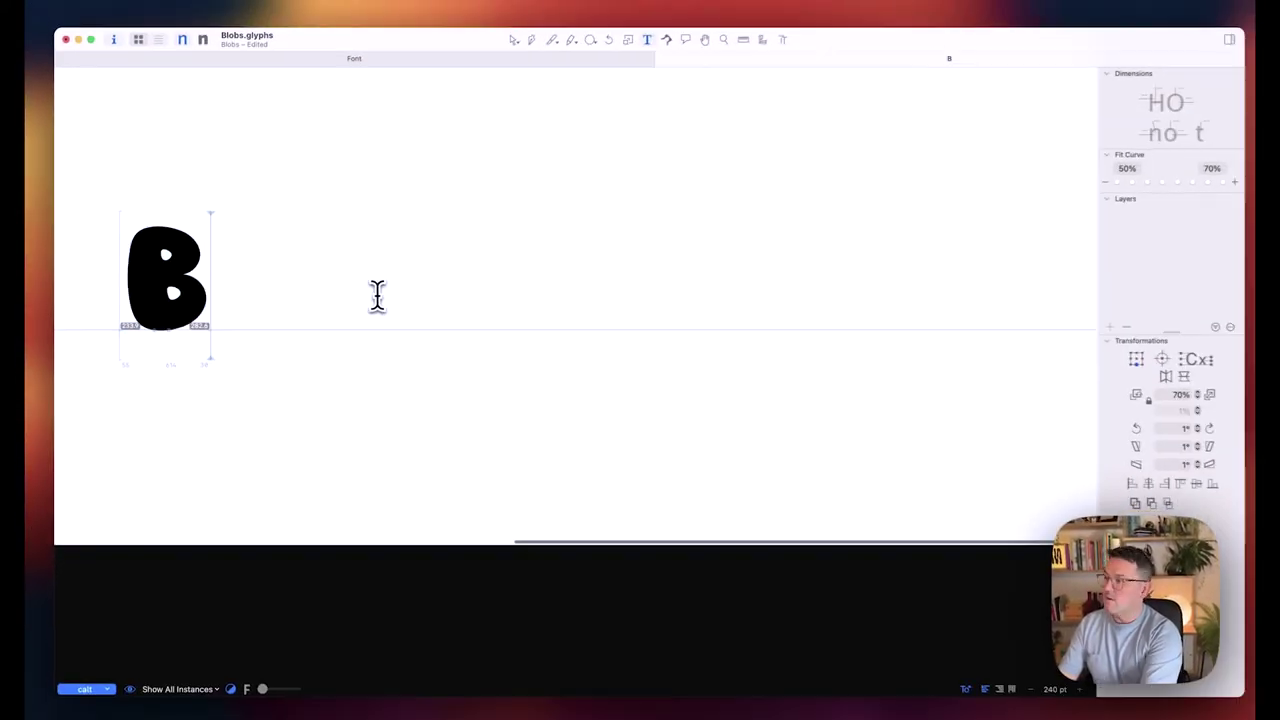
text(ottle)
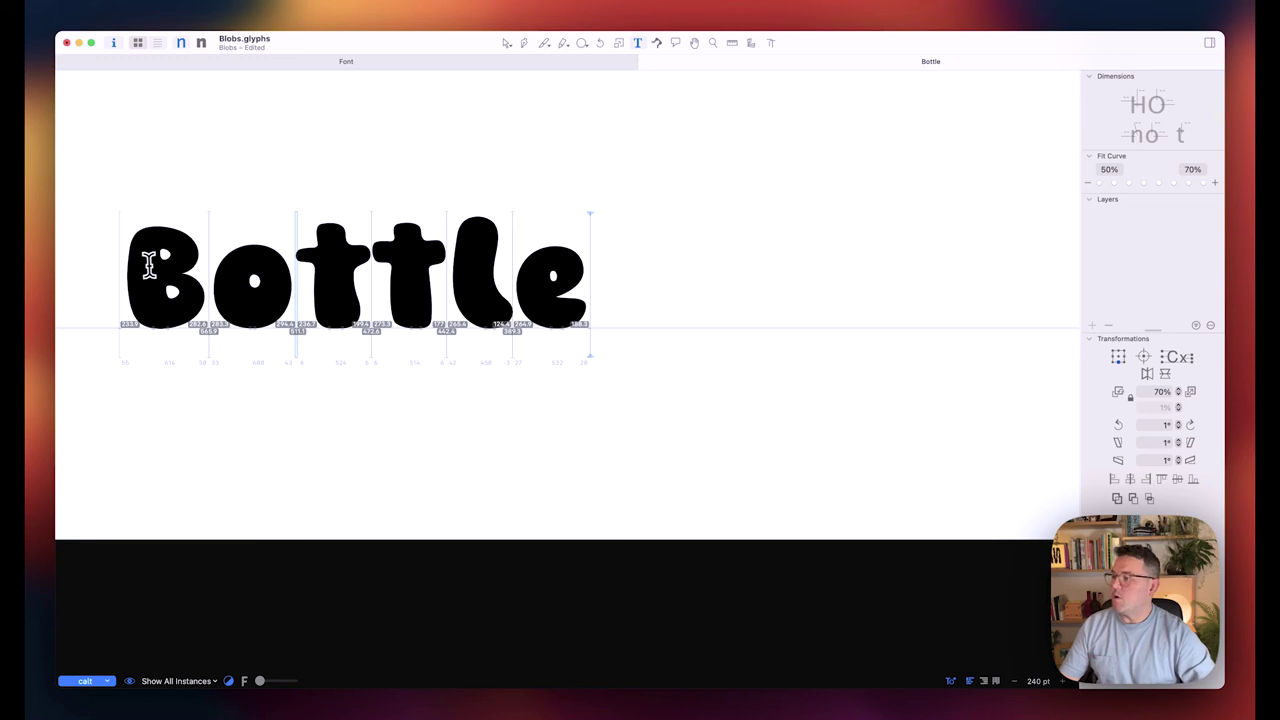
Step: Add two lowercase e glyphs after Bottle, replacing a trial EE, to make 'Bottleee'
drag(149, 271, 597, 293)
click(599, 294)
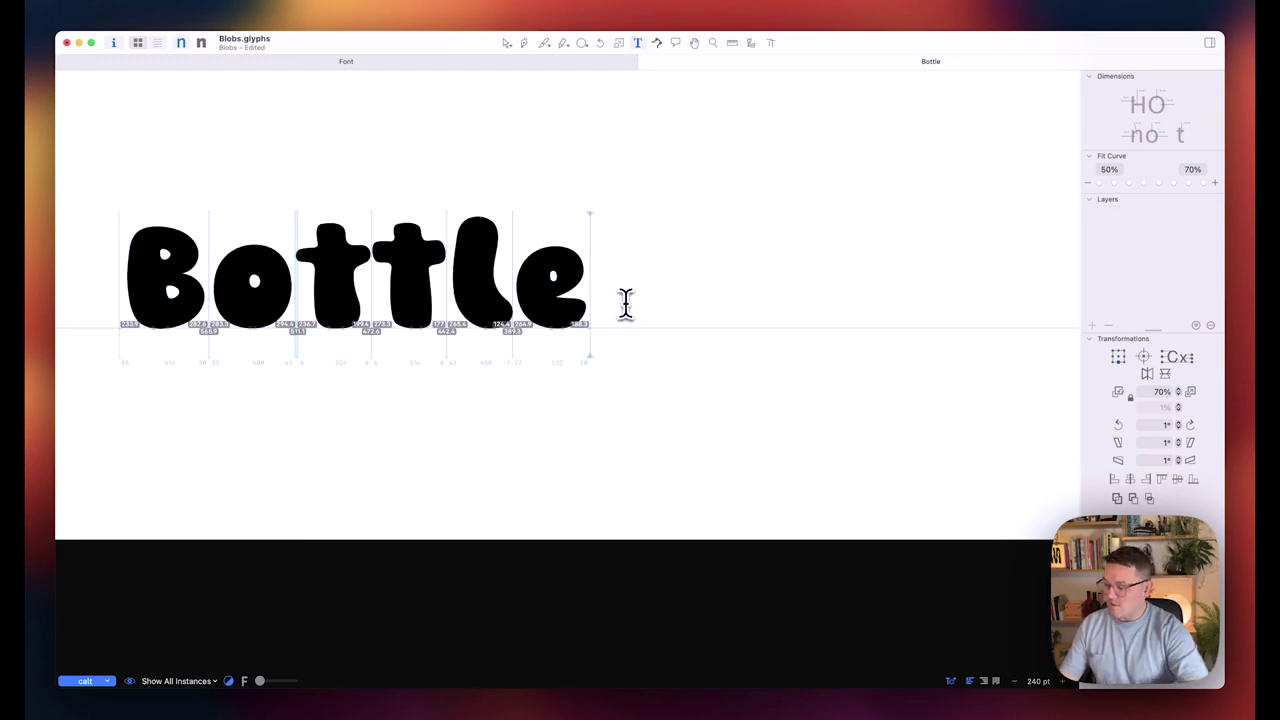
text(EE)
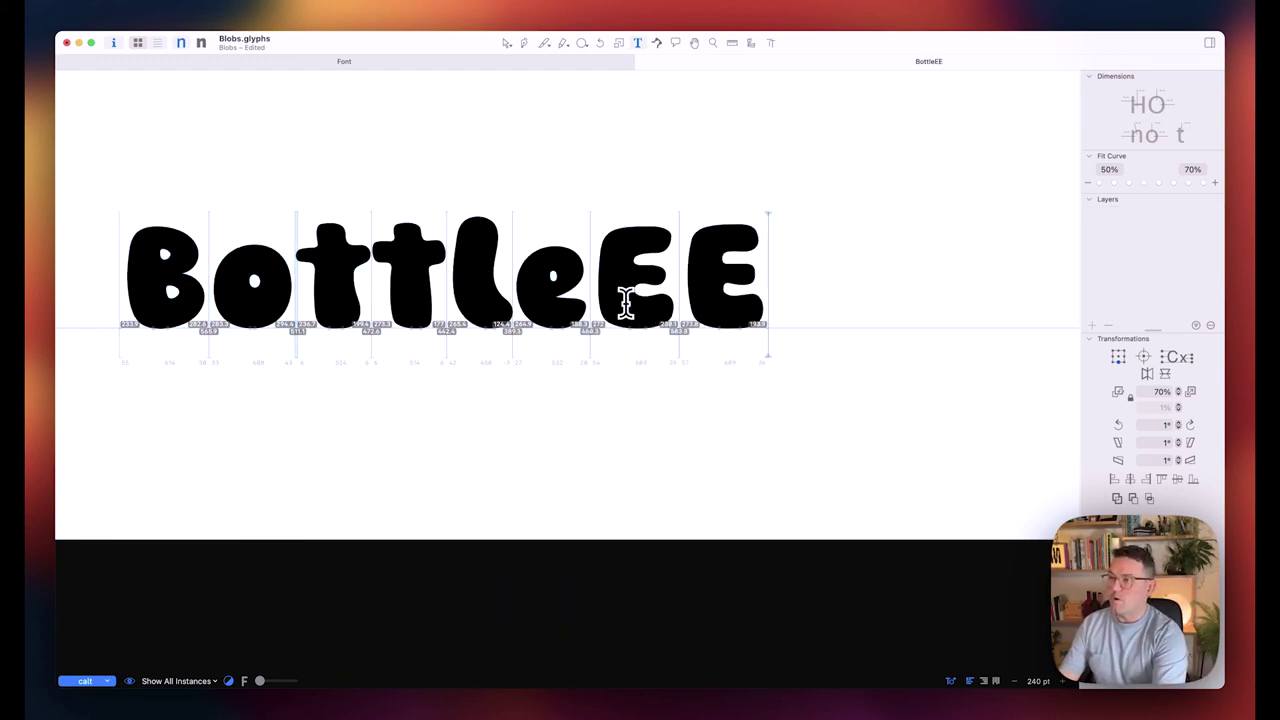
key(BackSpace)
key(BackSpace)
text(ee)
scroll(625, 300, right, 3)
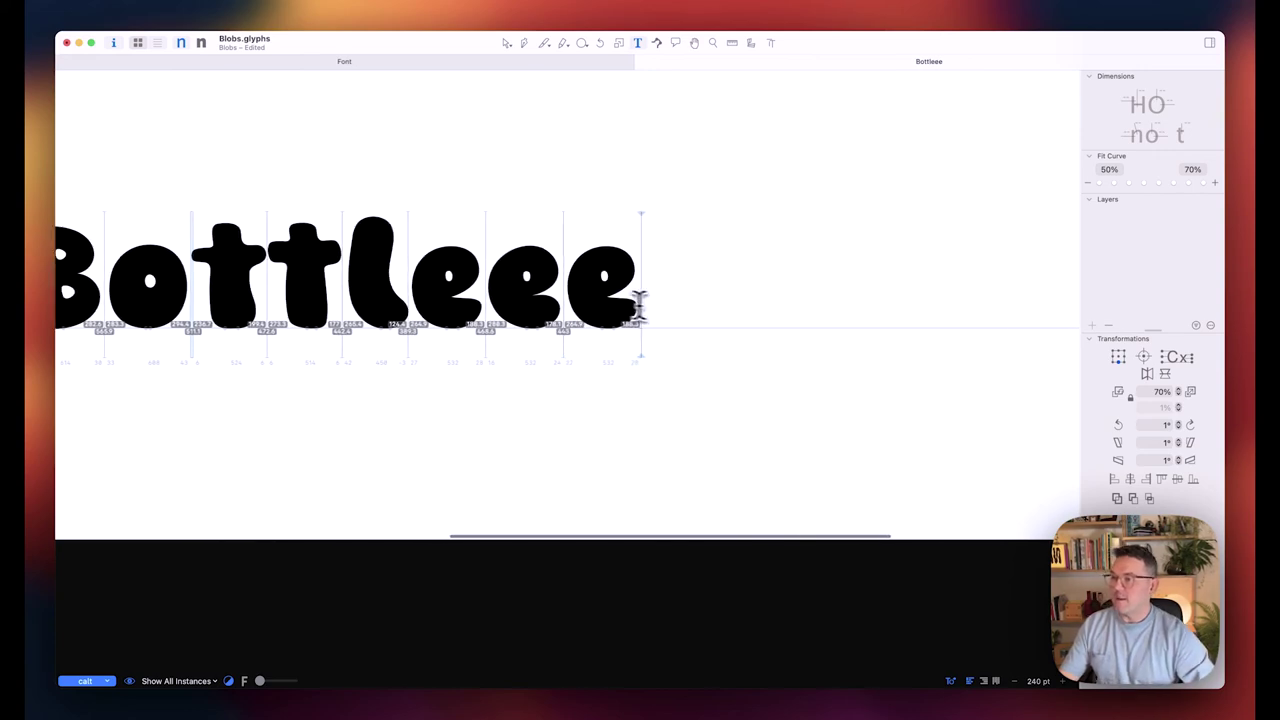